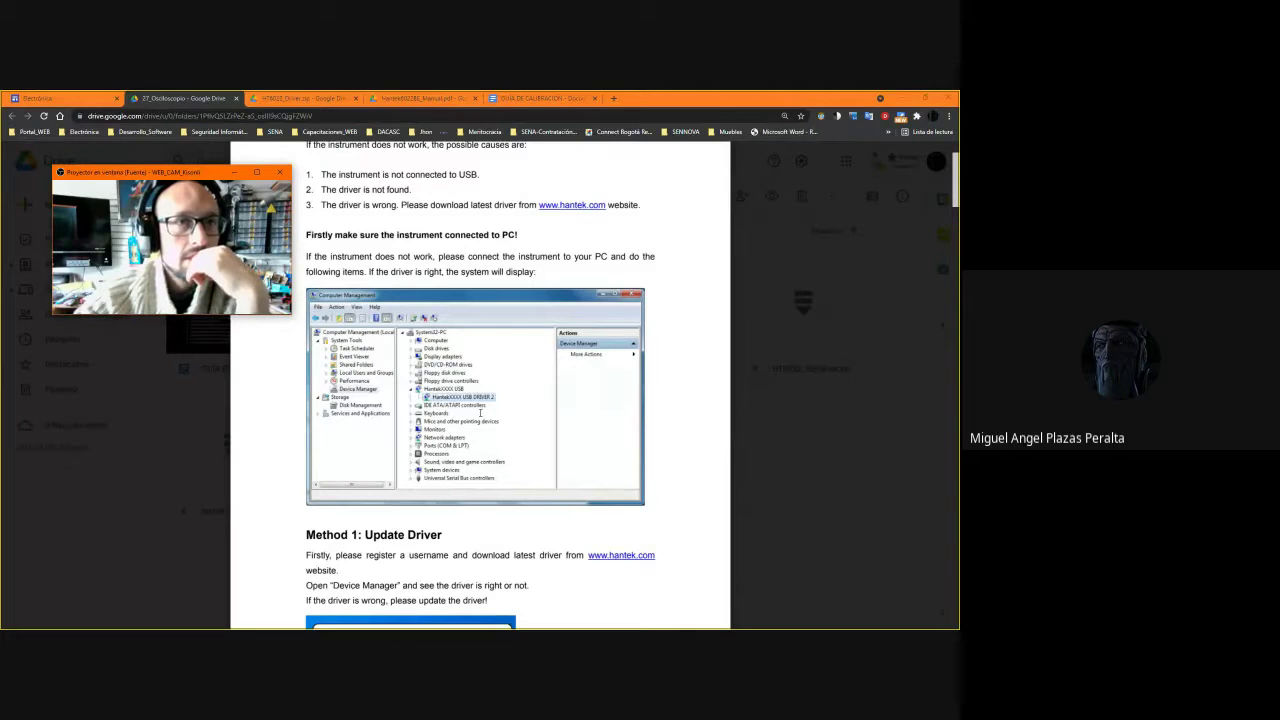
- Read through the Hantek driver installation guide, from the connection checks to the Method 1 driver update pages
scroll(572, 456, down, 3)
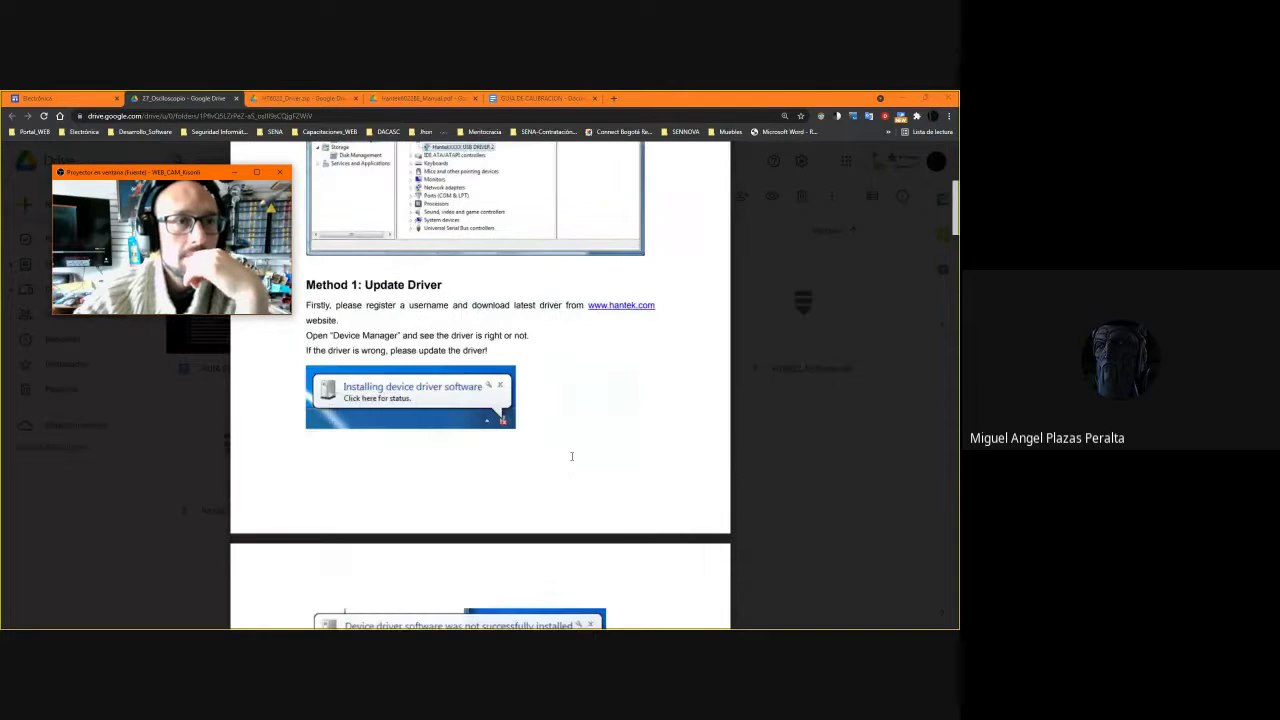
scroll(444, 408, down, 3)
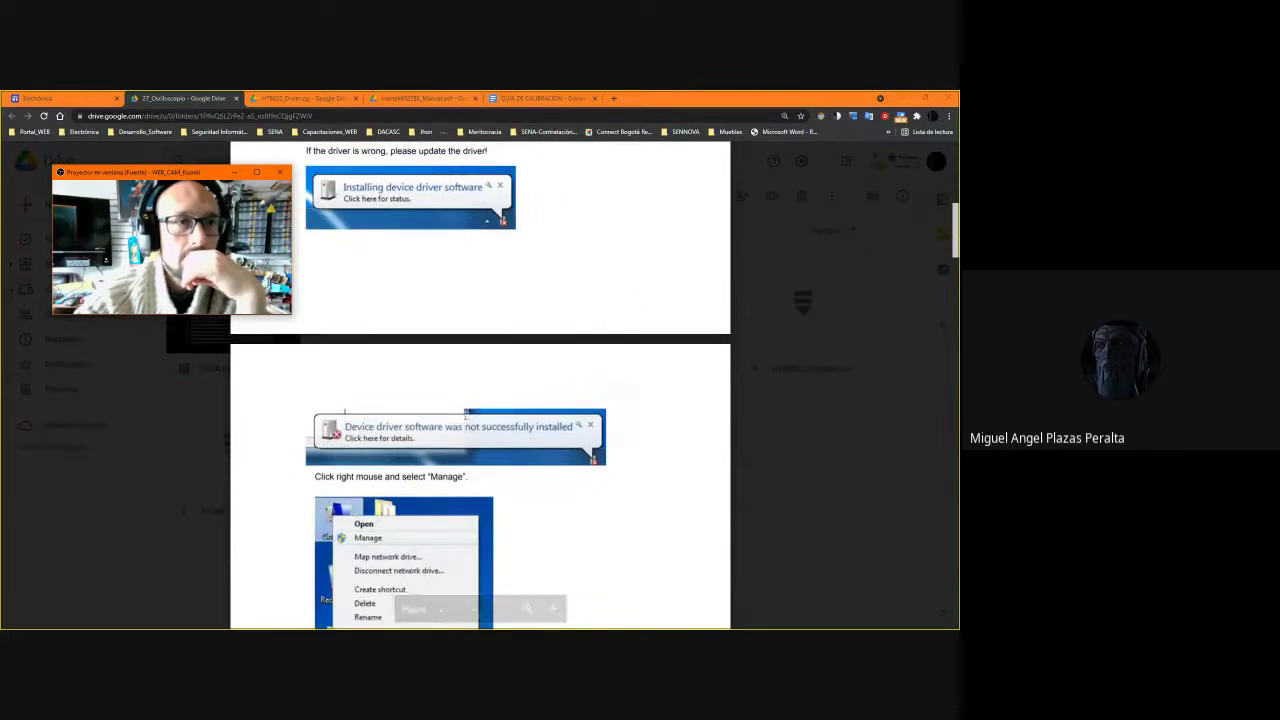
scroll(485, 458, down, 3)
scroll(485, 458, down, 2)
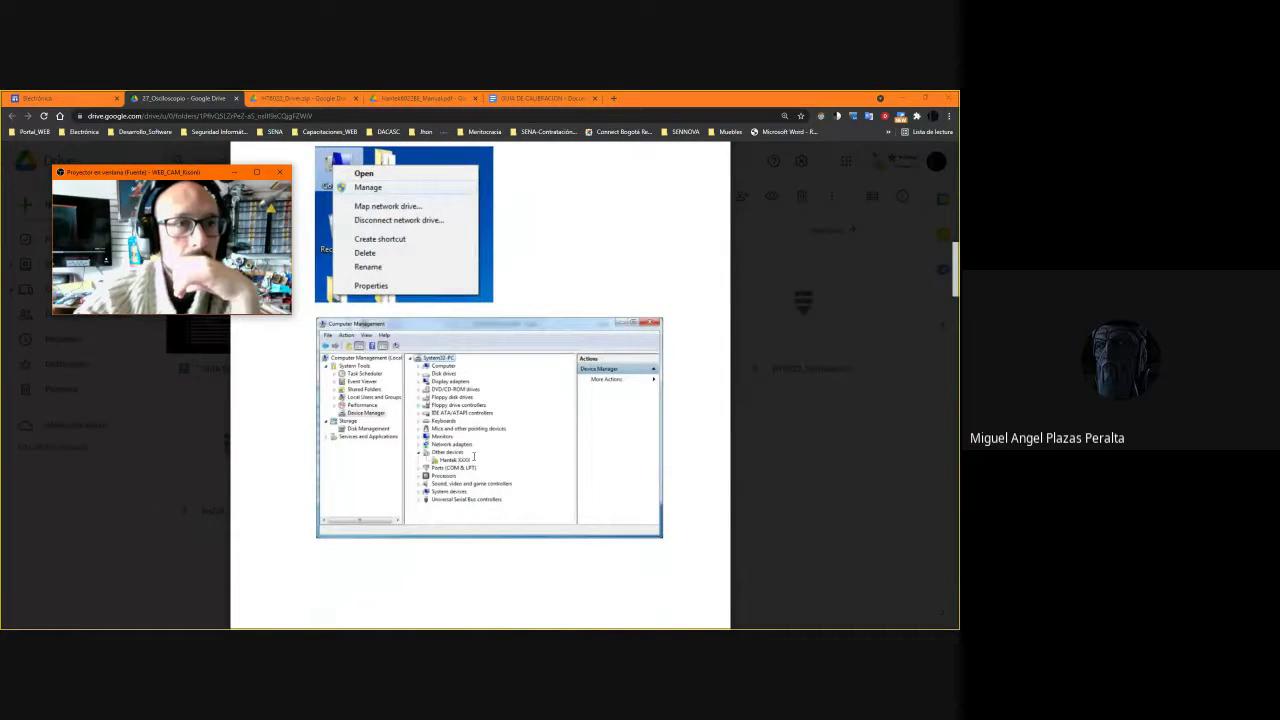
scroll(449, 467, down, 15)
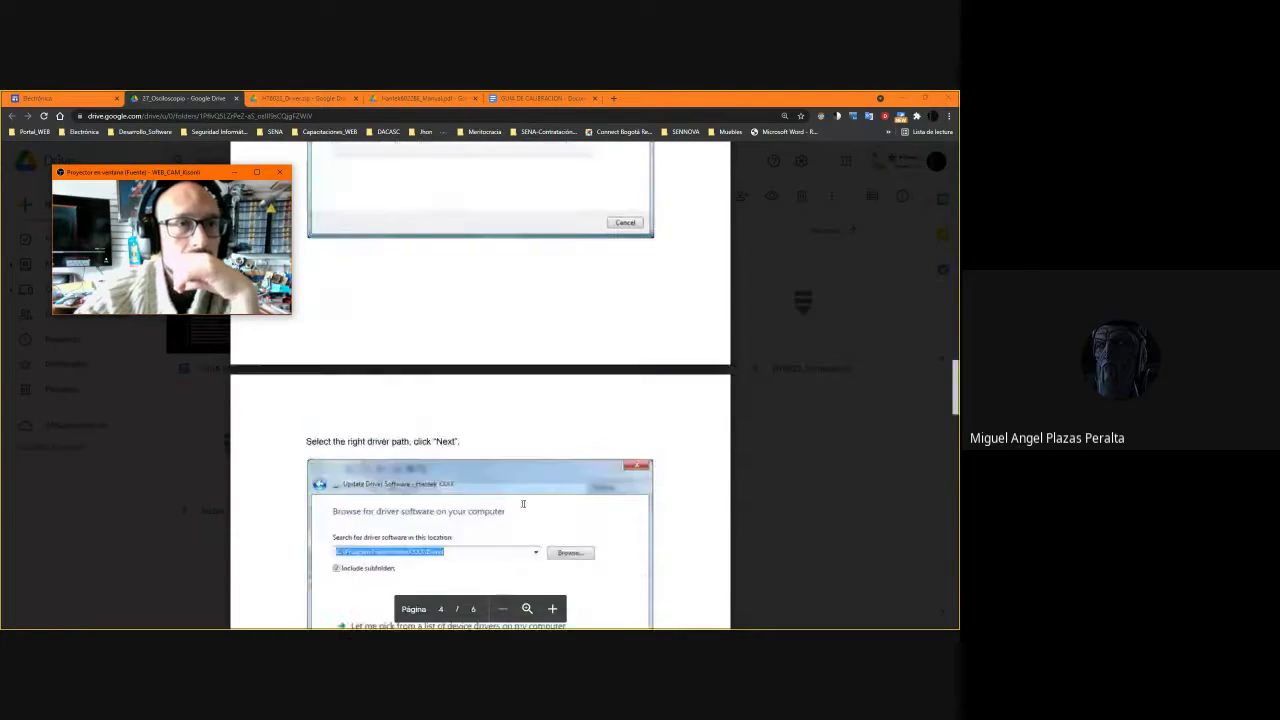
scroll(536, 512, up, 5)
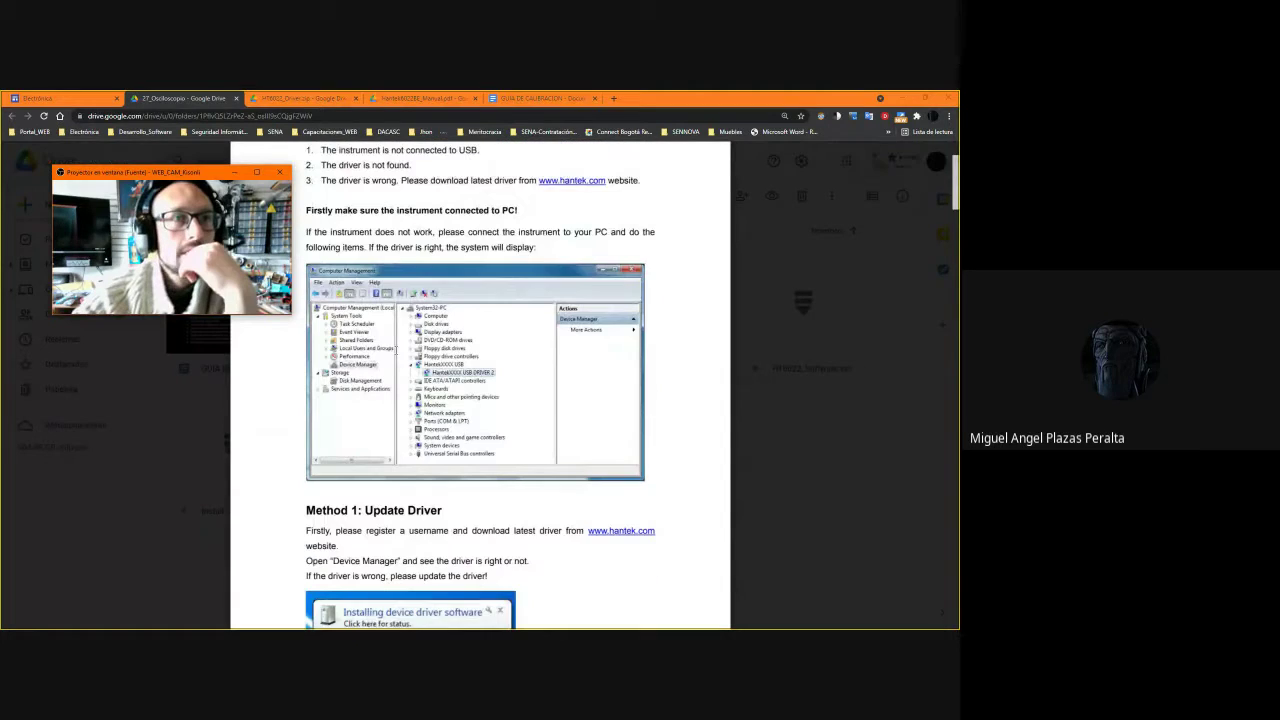
- Open hantek.com in a new browser tab and move the webcam window out of the way
click(613, 98)
text(hantek.com)
key(Return)
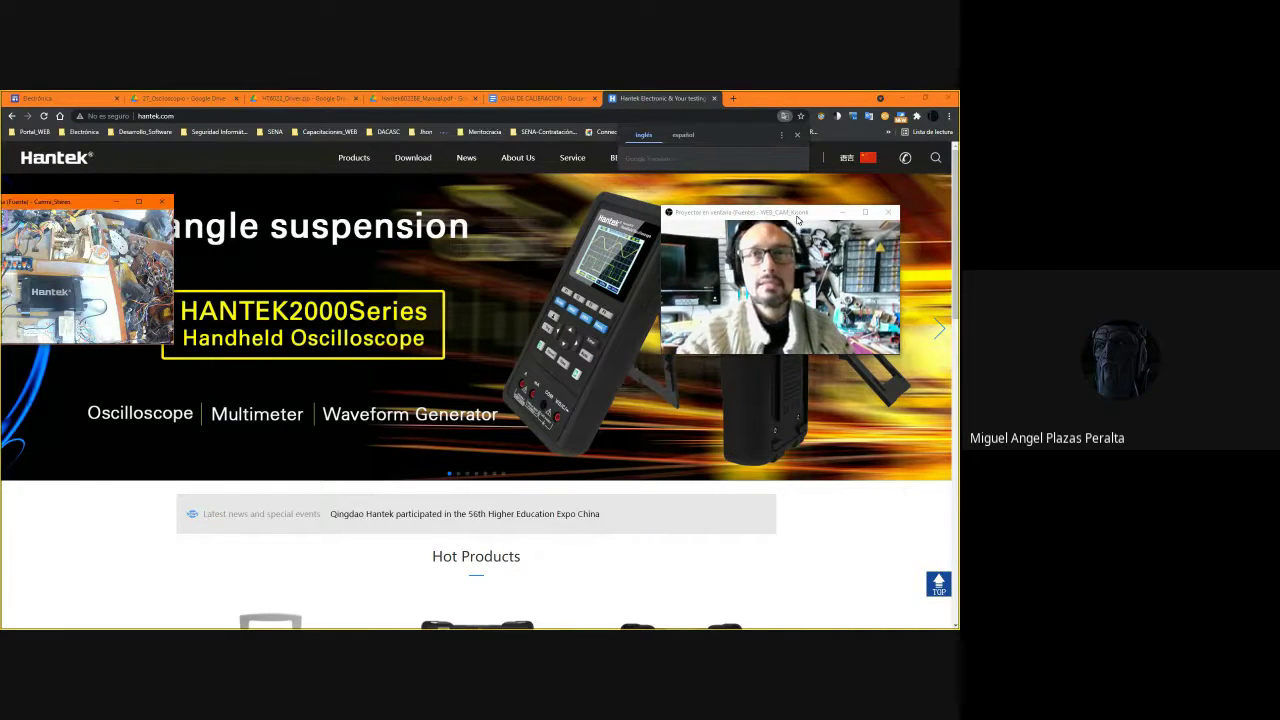
drag(794, 217, 432, 186)
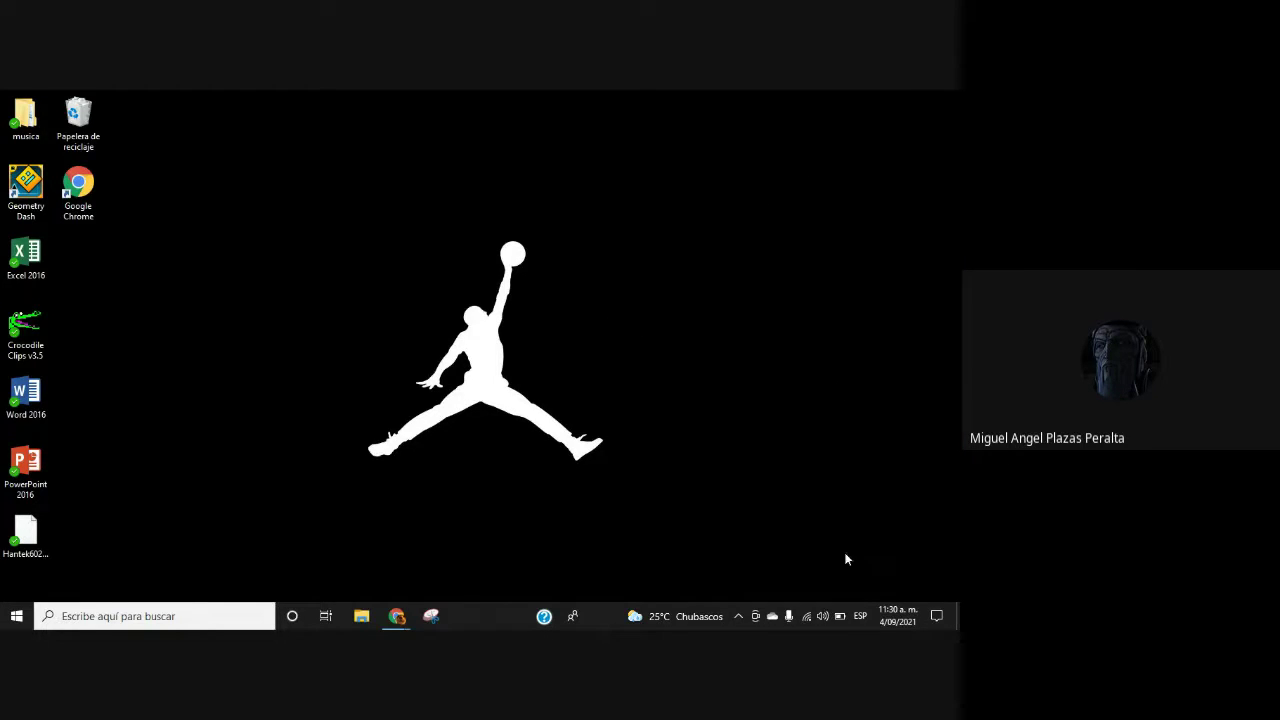
click(739, 617)
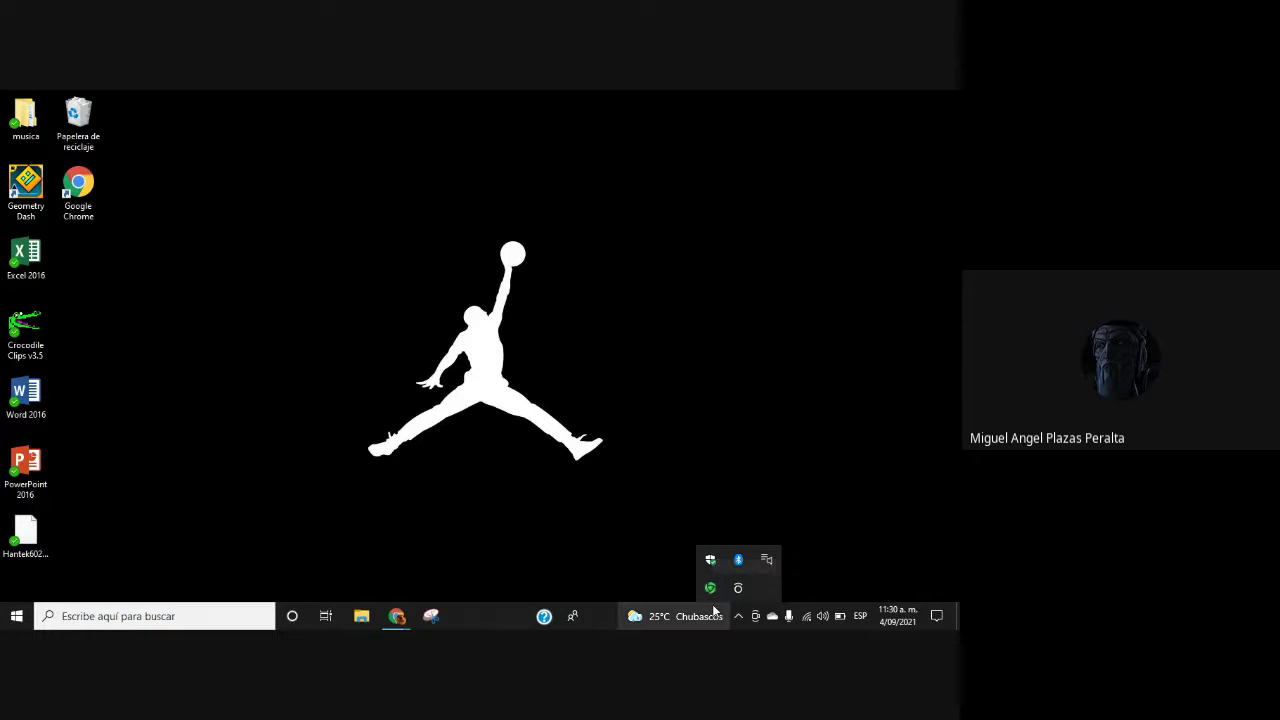
mouse_move(714, 610)
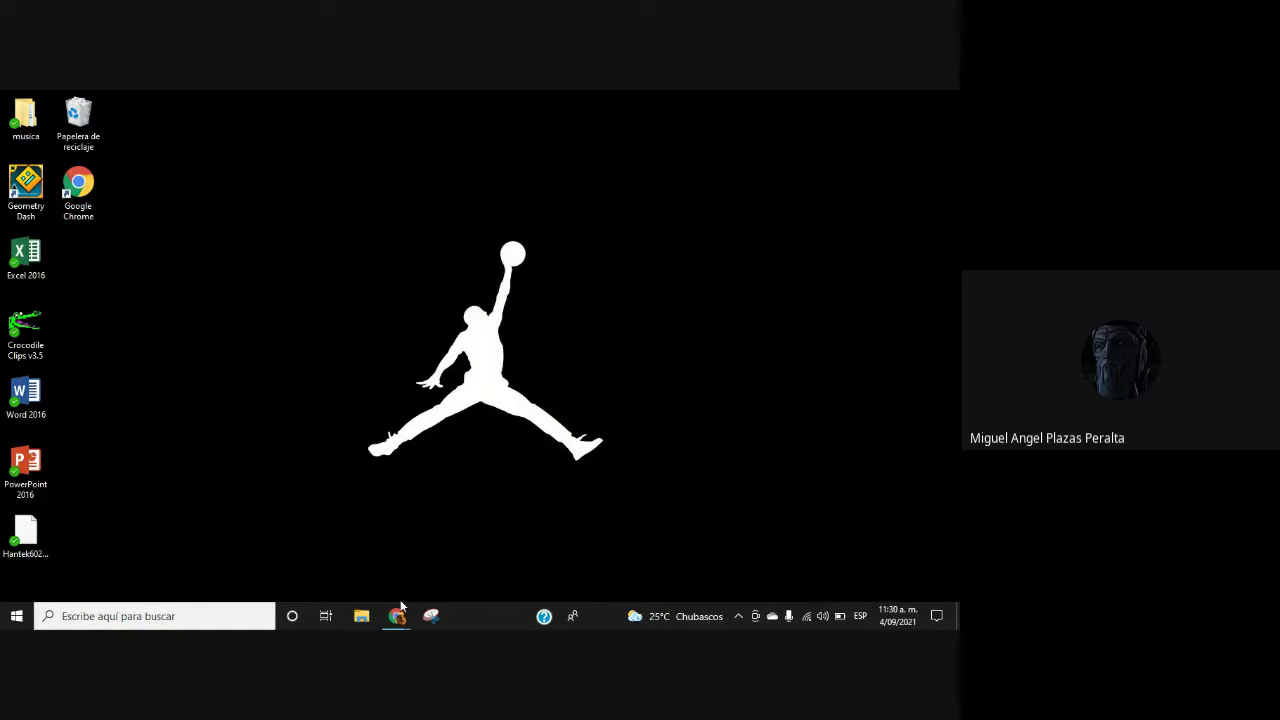
- Open File Explorer and browse the Archivos de programa folder on the Windows (C:) drive
key(super+e)
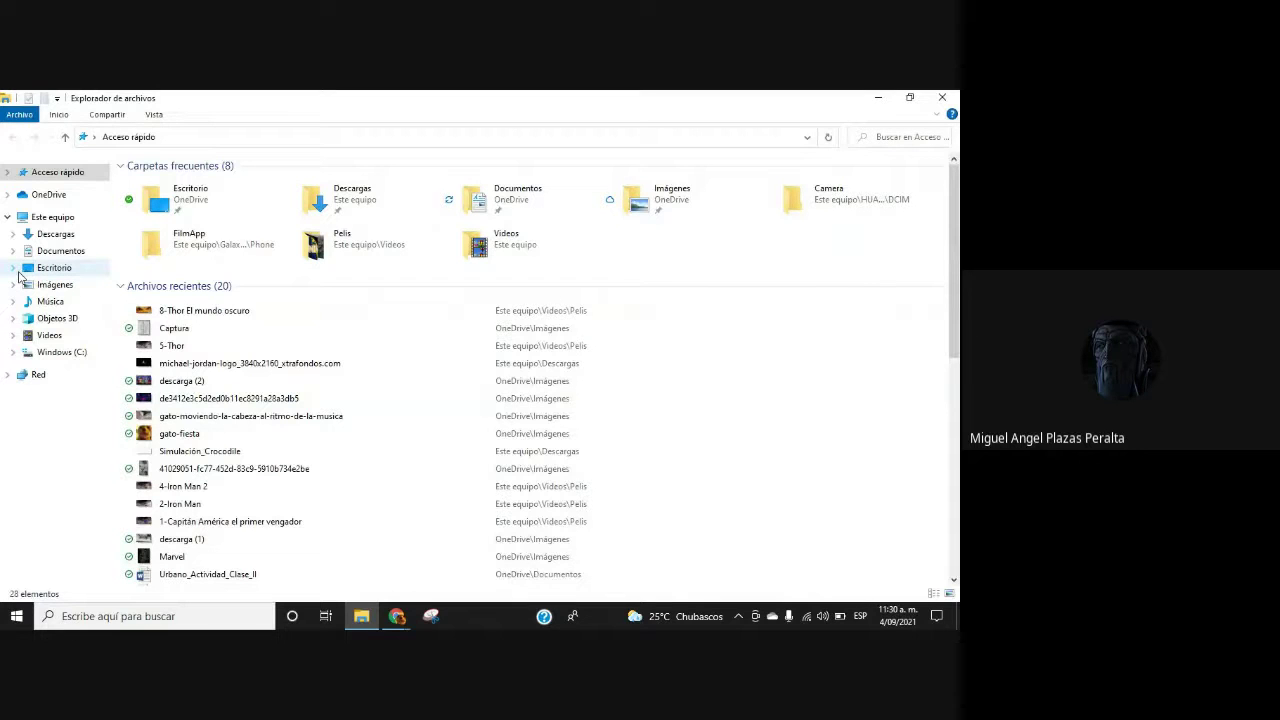
click(64, 217)
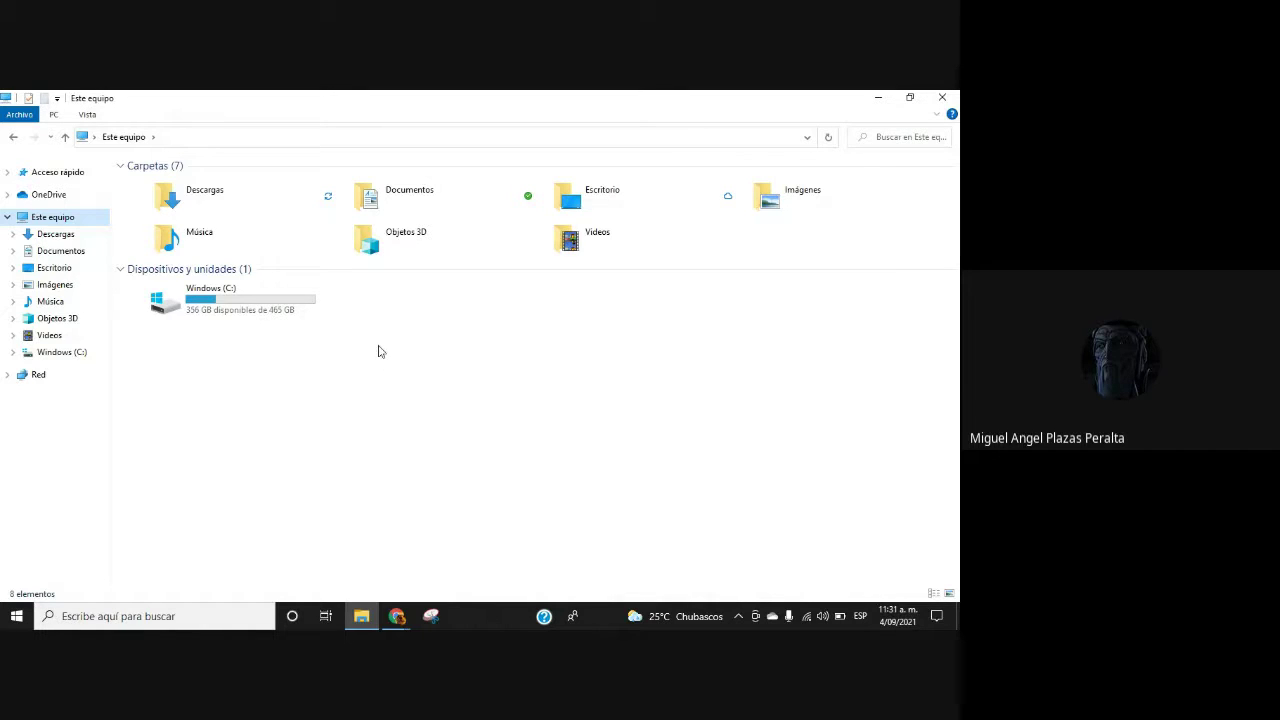
click(62, 358)
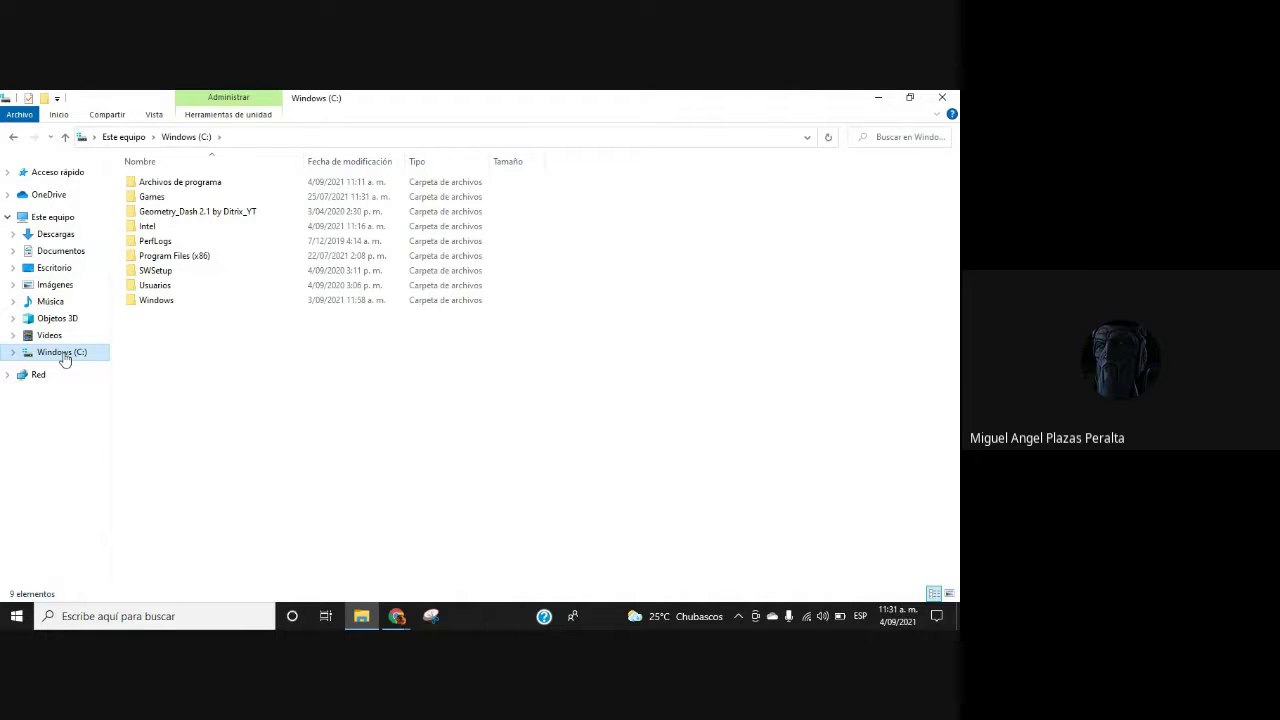
click(187, 190)
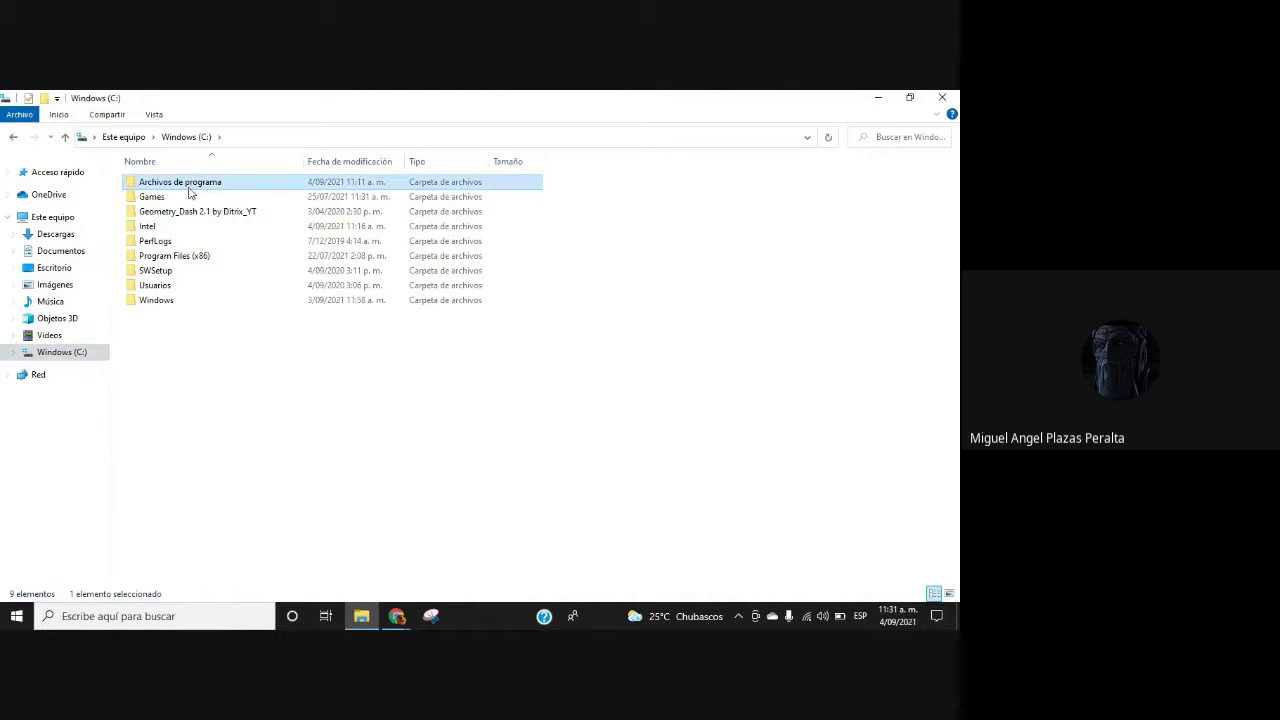
double_click(197, 188)
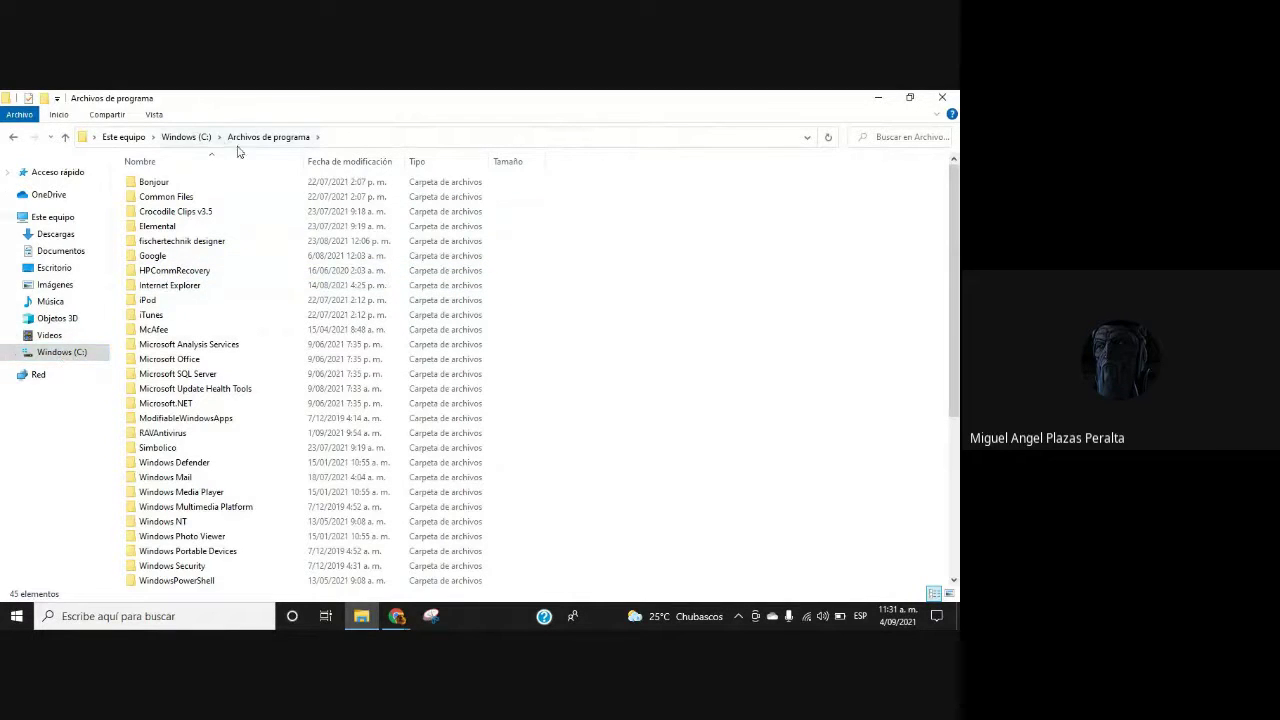
- Inspect the Program Files (x86) folder and return to the root of the C: drive
click(78, 351)
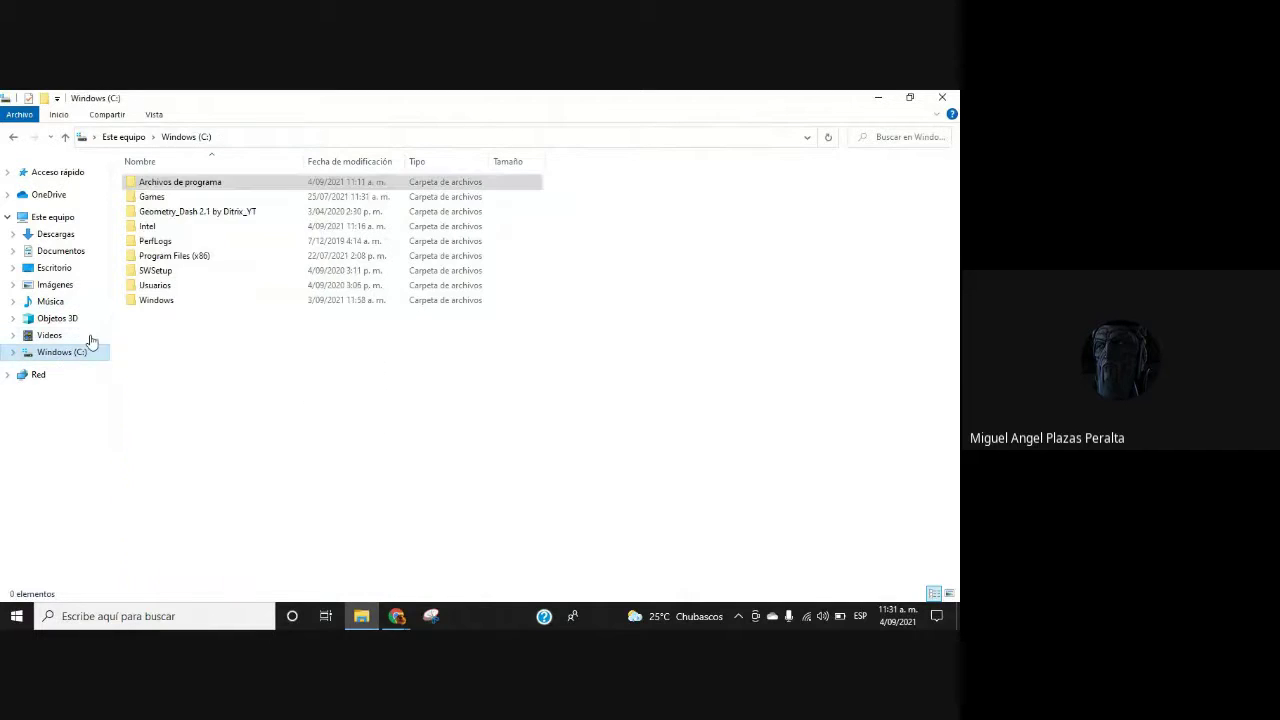
double_click(183, 258)
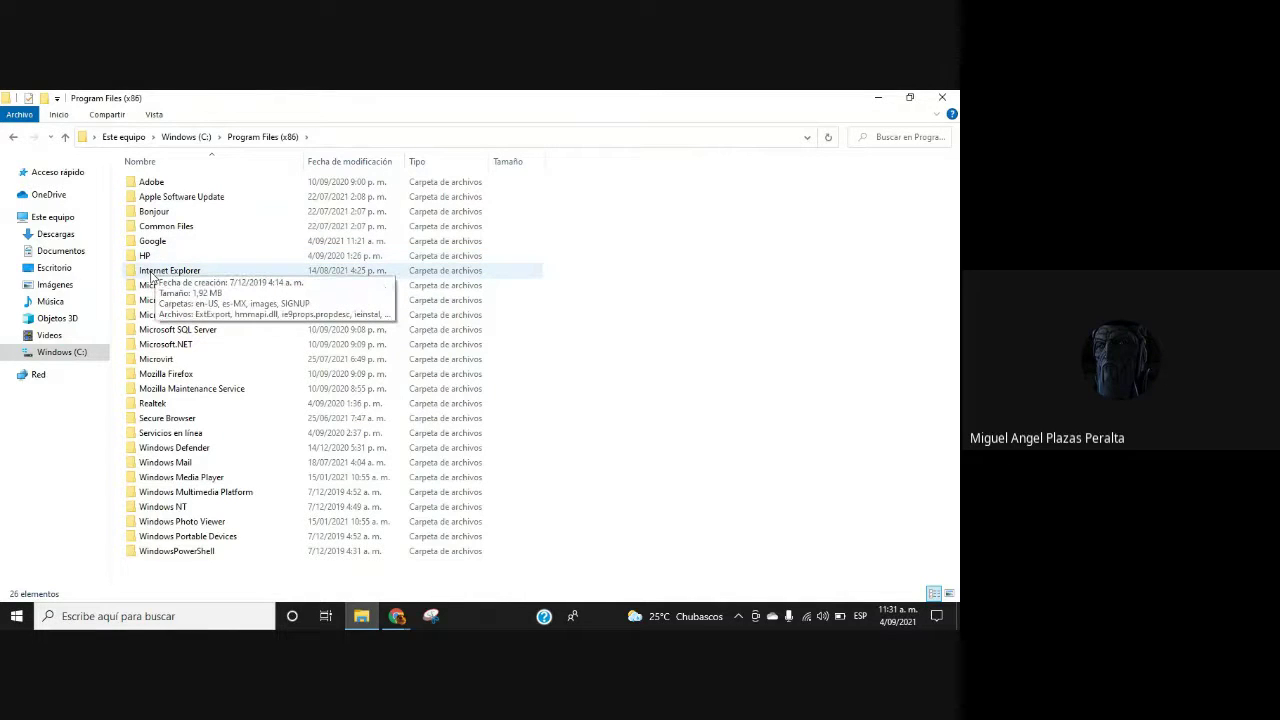
click(84, 359)
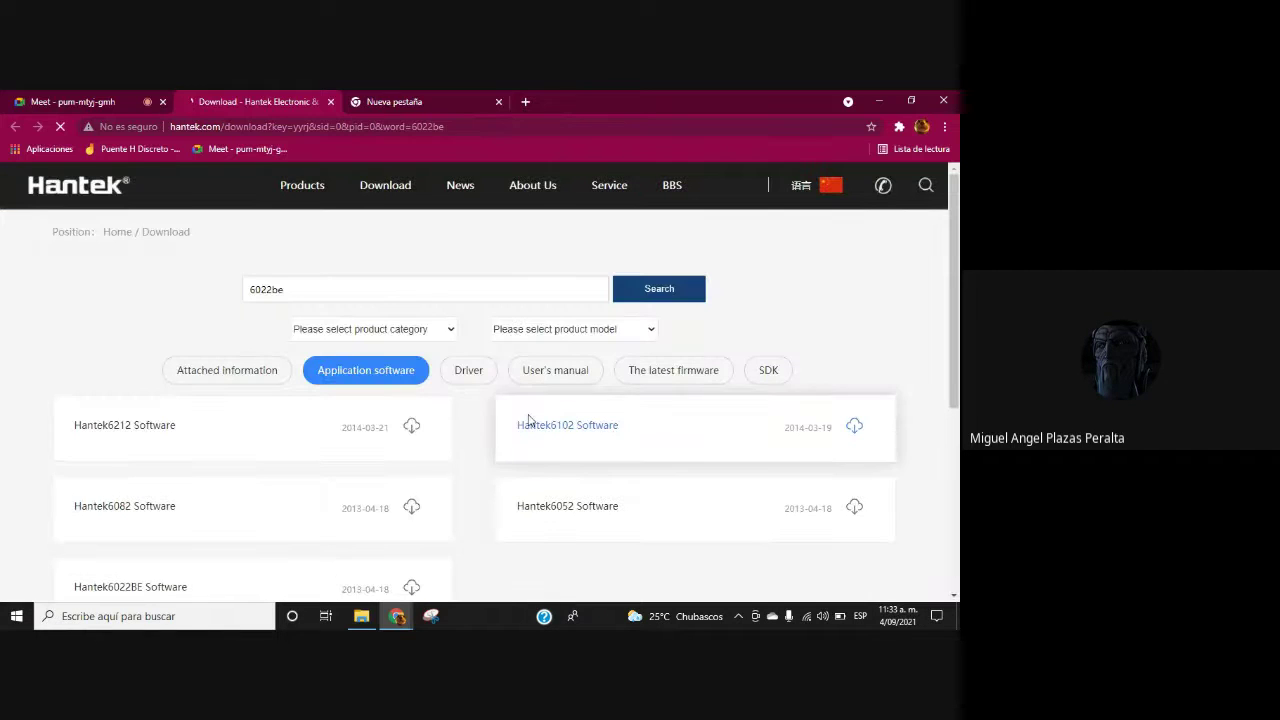
- Download the Hantek6022BE Software and the Hantek6022BE Driver from the Hantek download page
scroll(181, 452, down, 2)
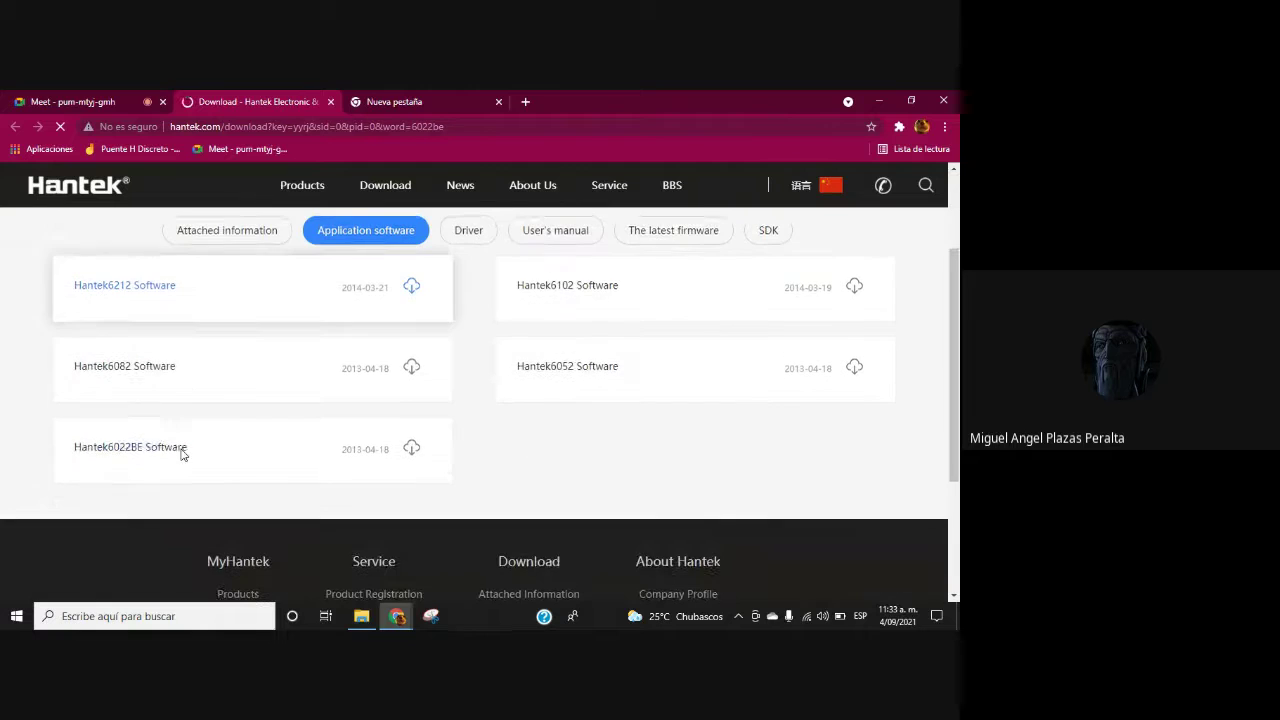
click(413, 450)
click(466, 366)
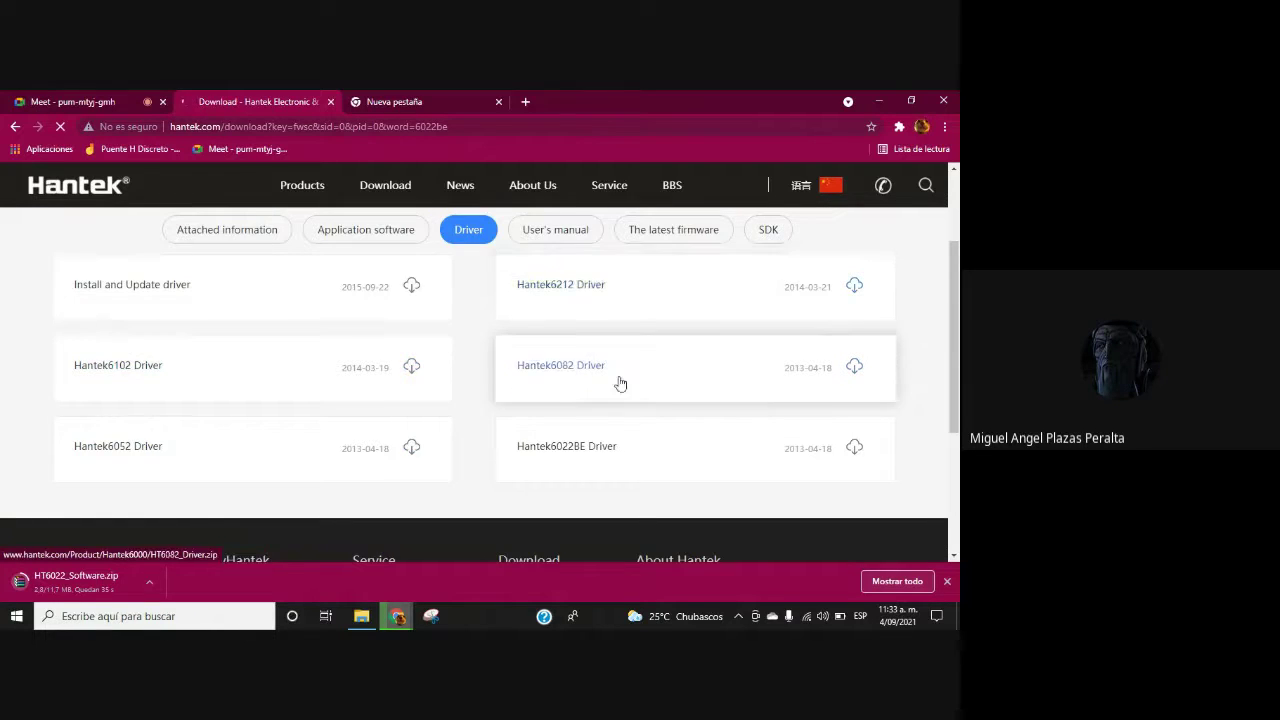
scroll(617, 383, down, 2)
scroll(640, 336, up, 1)
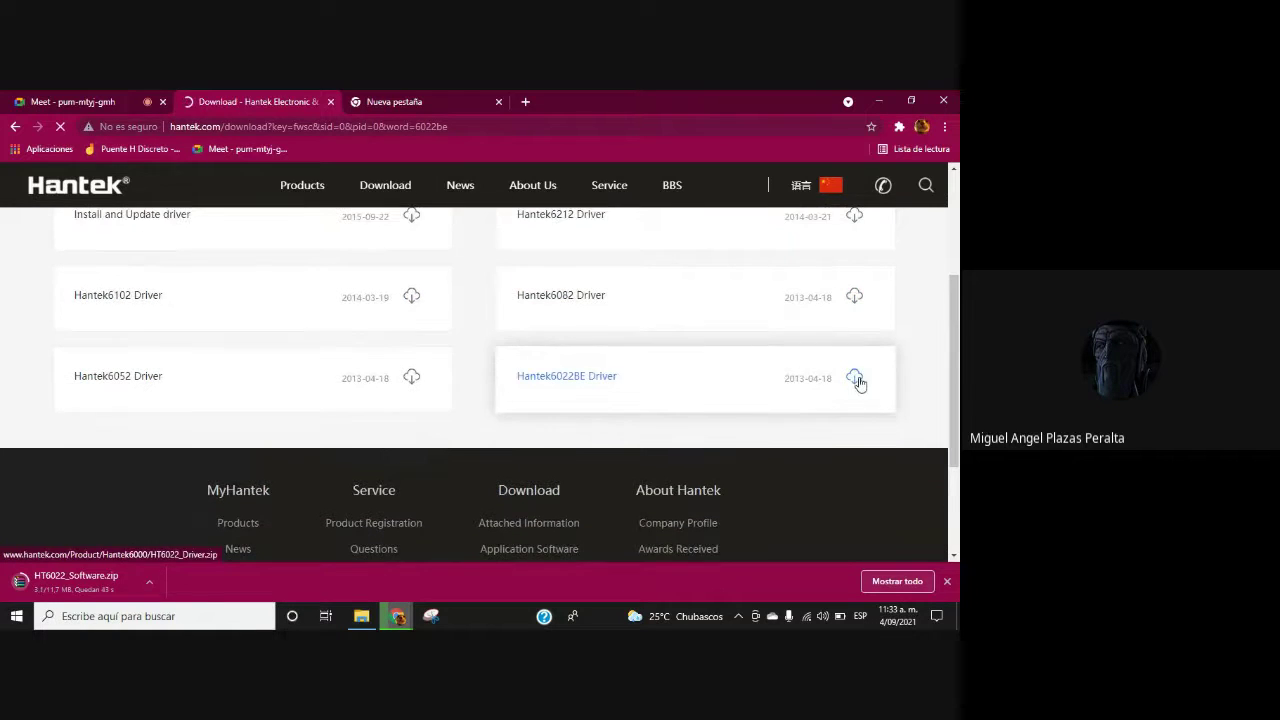
click(856, 379)
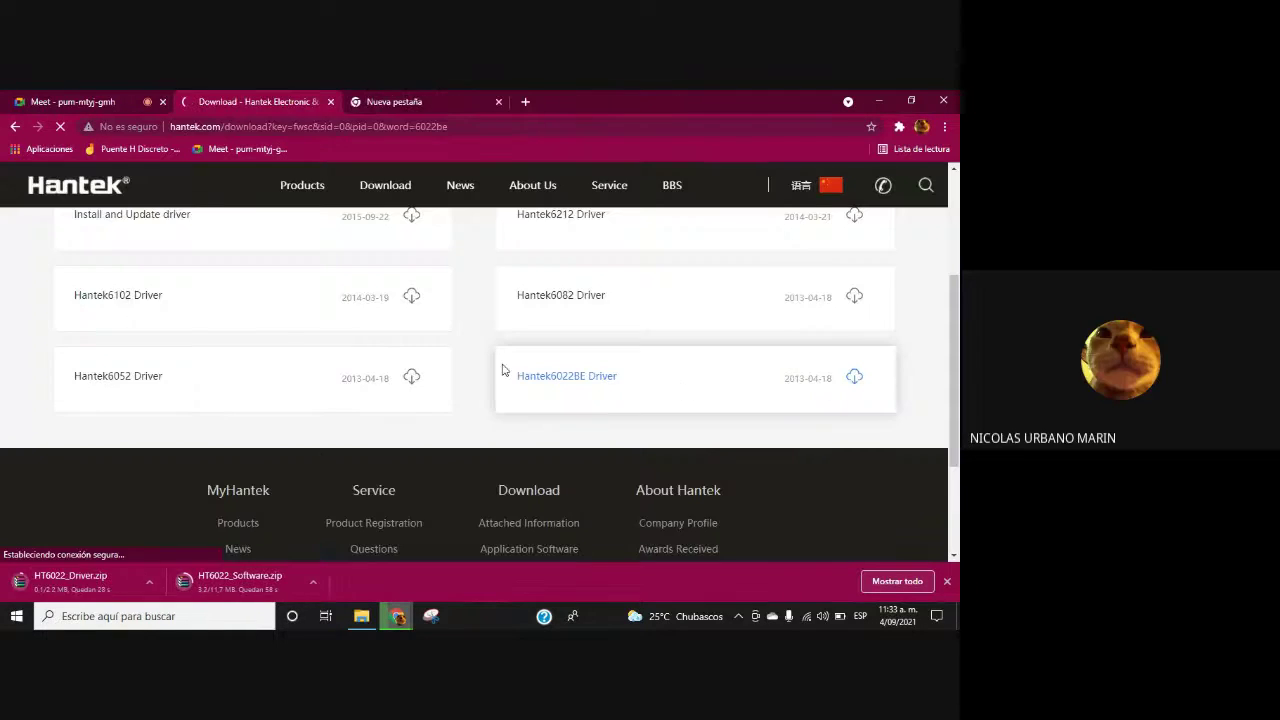
- Show the attached information downloads for 6022be and close the extra user guide tab
scroll(503, 370, up, 3)
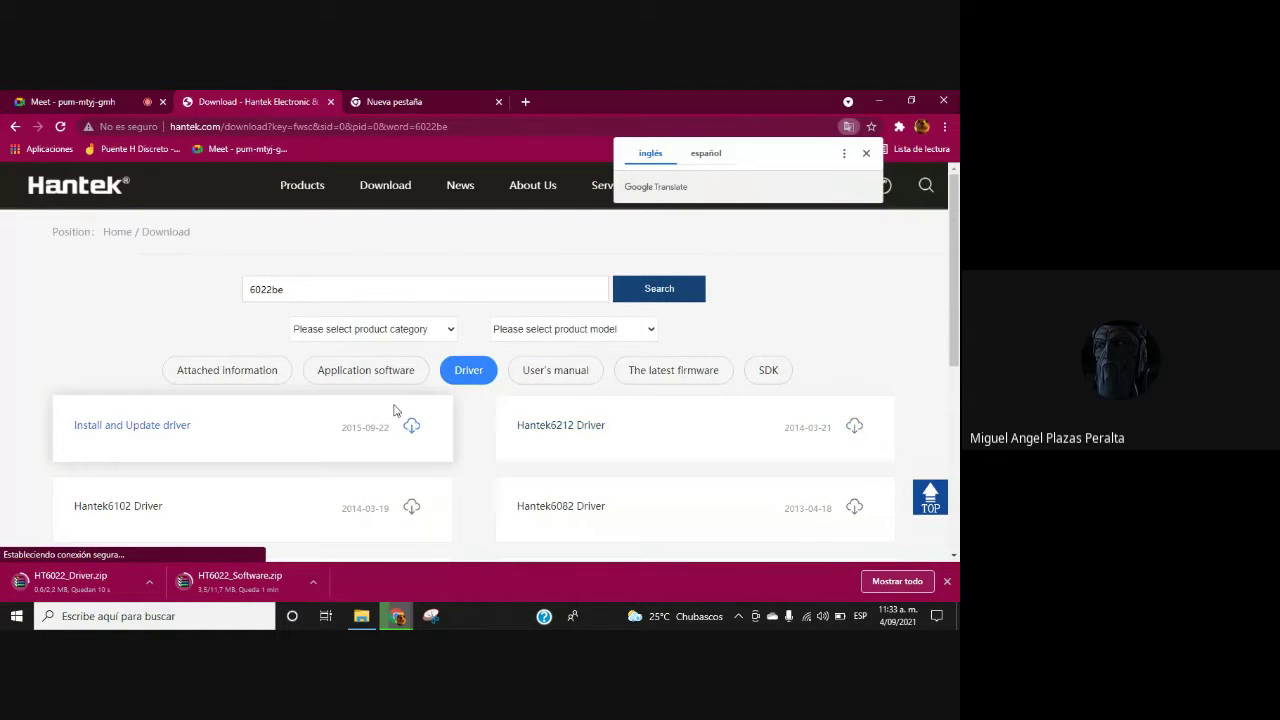
scroll(340, 470, down, 1)
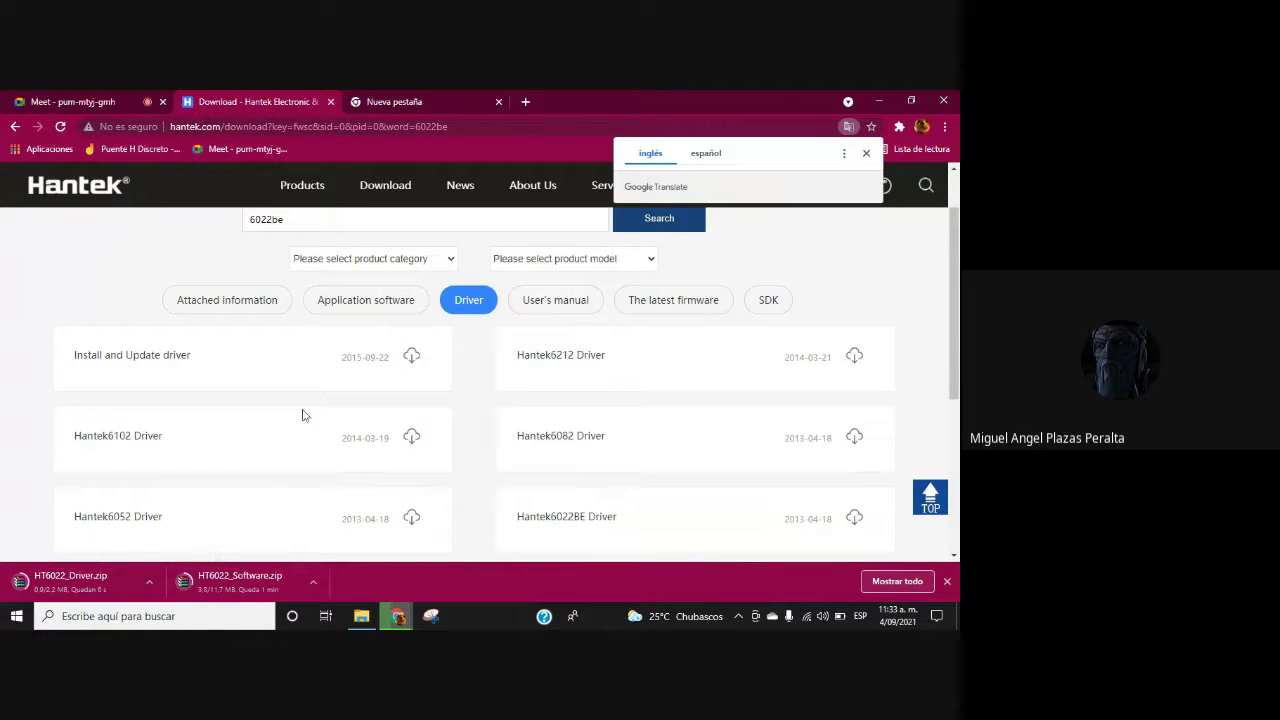
click(246, 303)
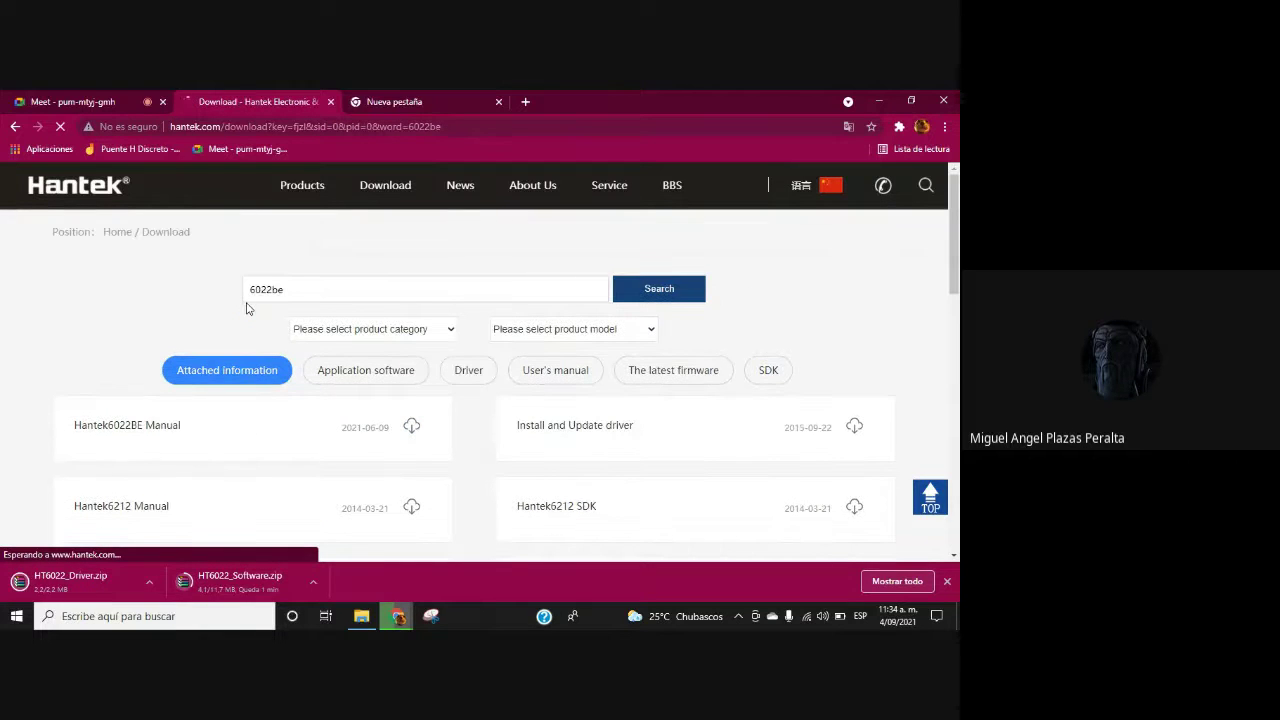
scroll(276, 328, down, 1)
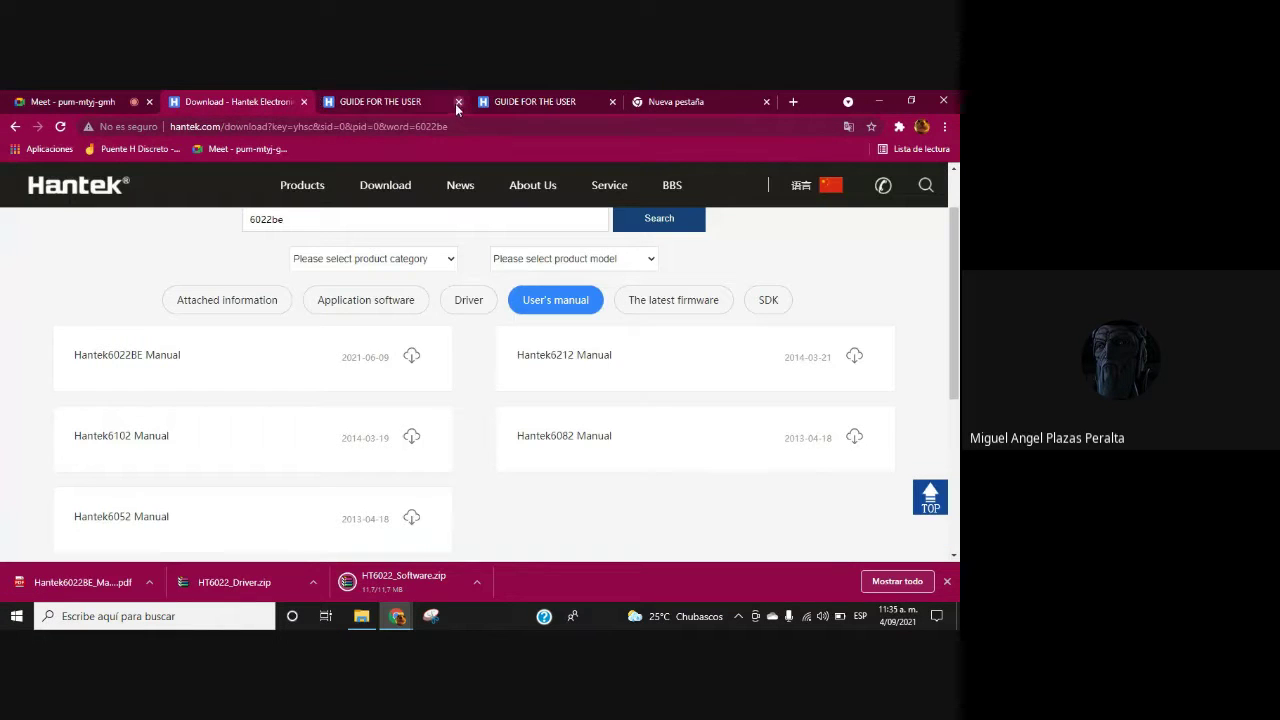
click(458, 102)
- Check the latest firmware category for any 6022be downloads
click(660, 302)
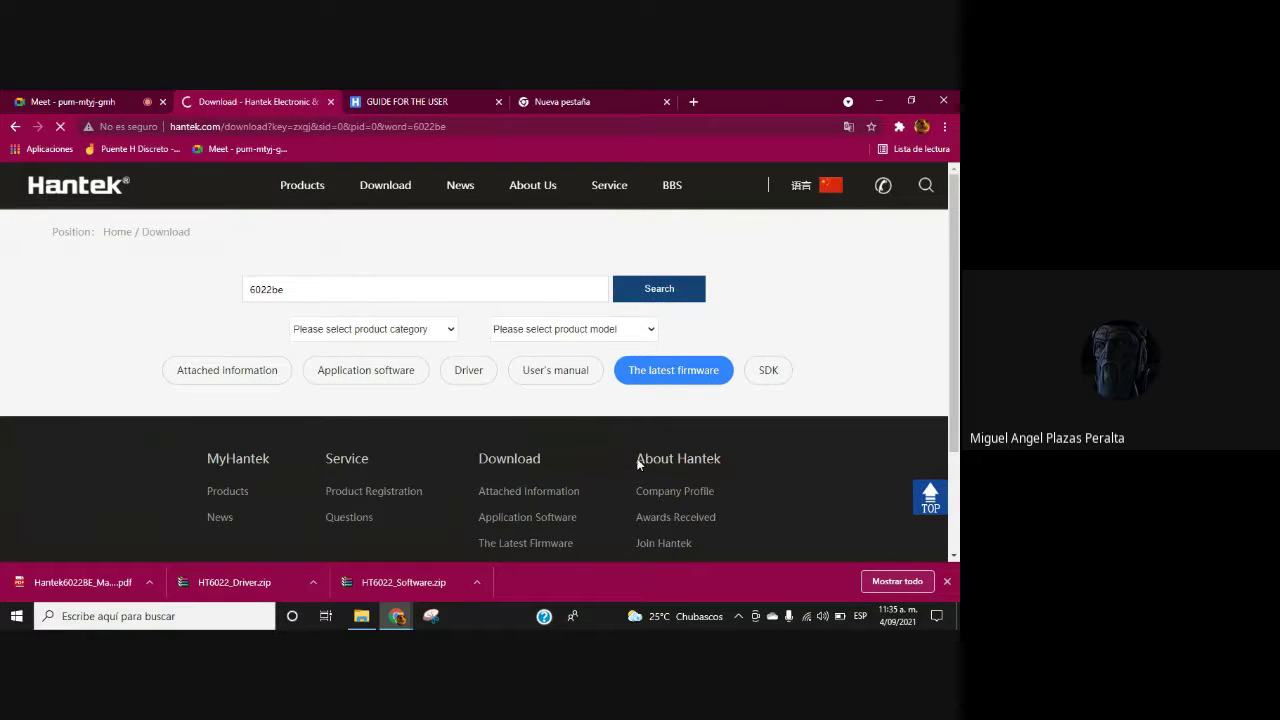
scroll(600, 420, down, 2)
scroll(497, 358, up, 2)
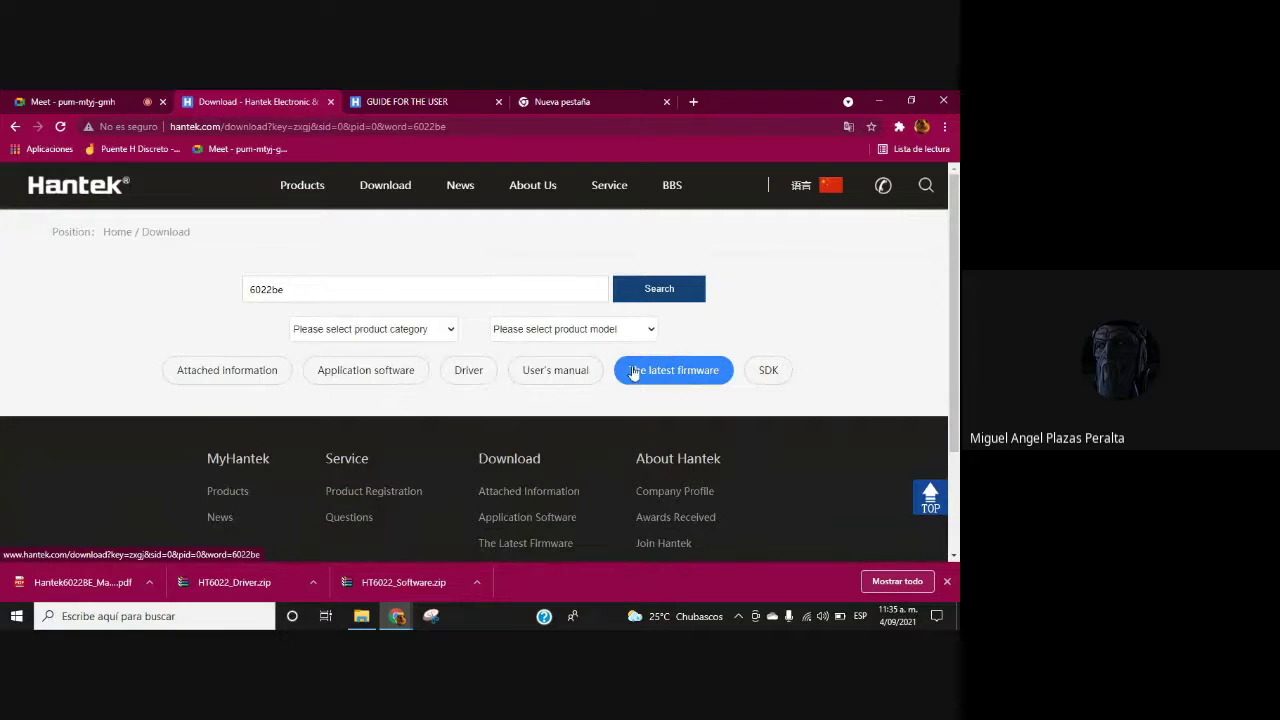
scroll(565, 395, down, 2)
scroll(565, 395, up, 1)
scroll(565, 401, up, 1)
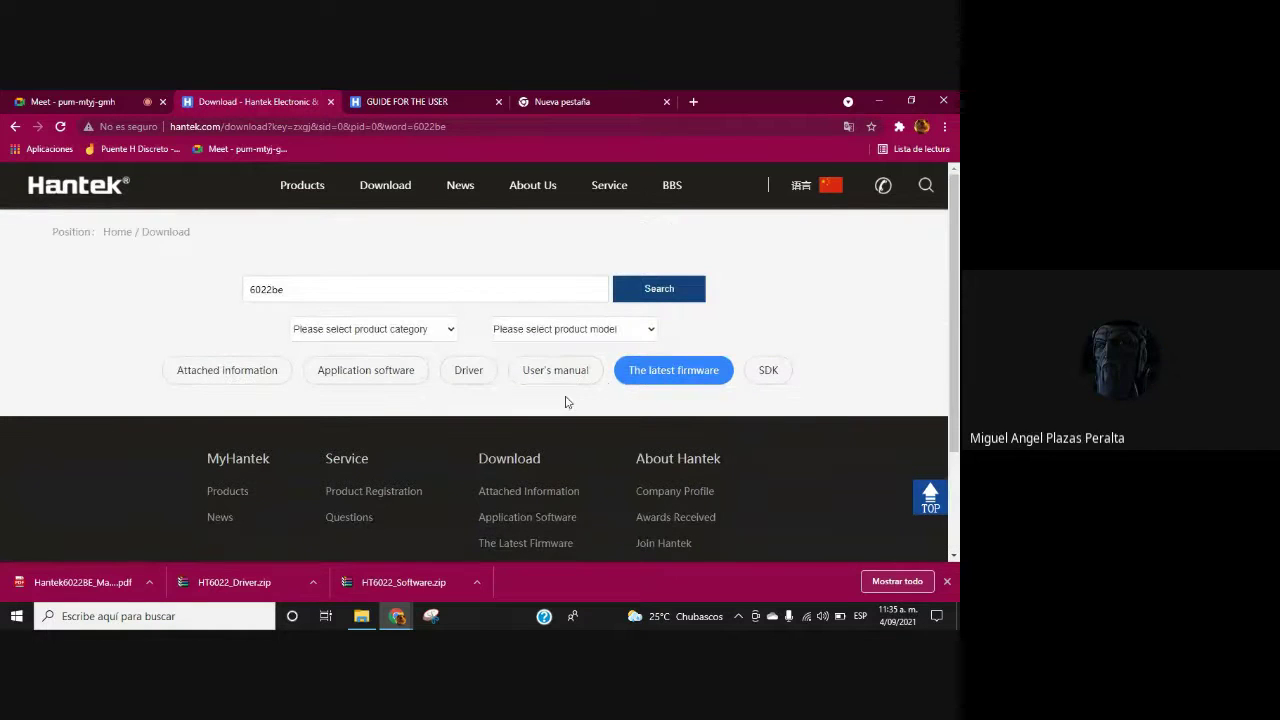
- Download the Hantek6022BE SDK from the SDK category
click(768, 372)
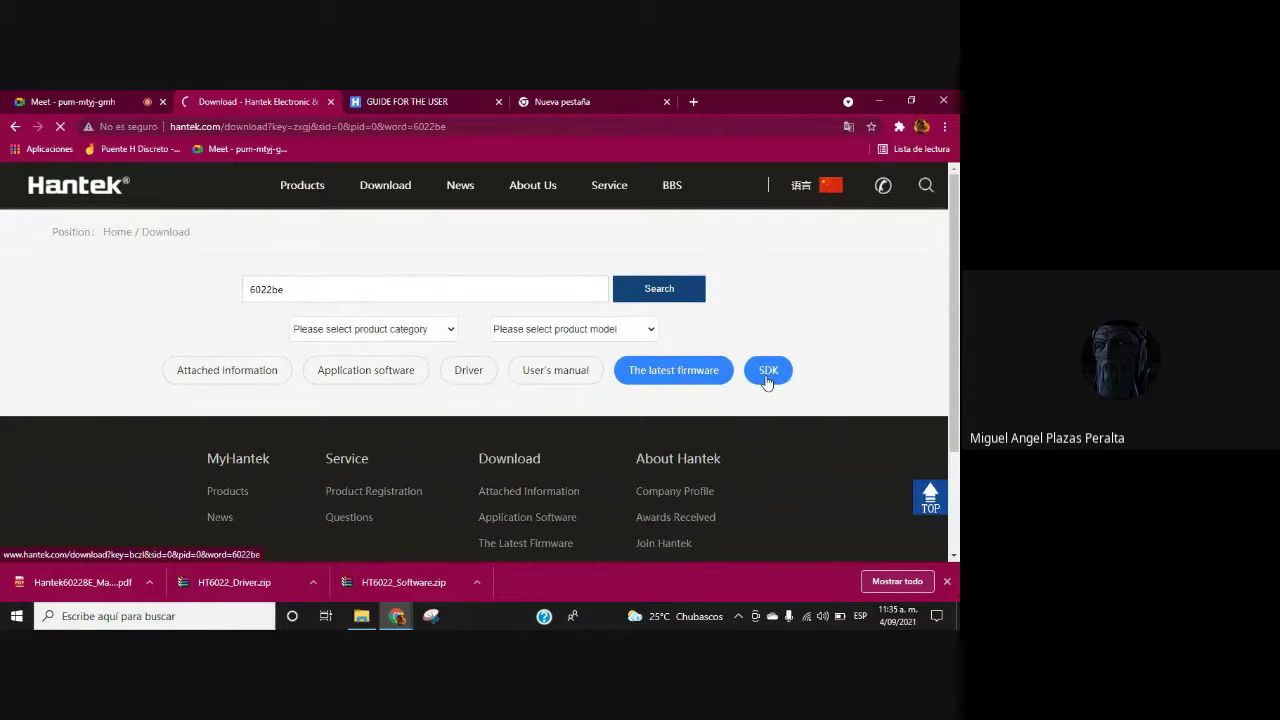
scroll(347, 427, down, 2)
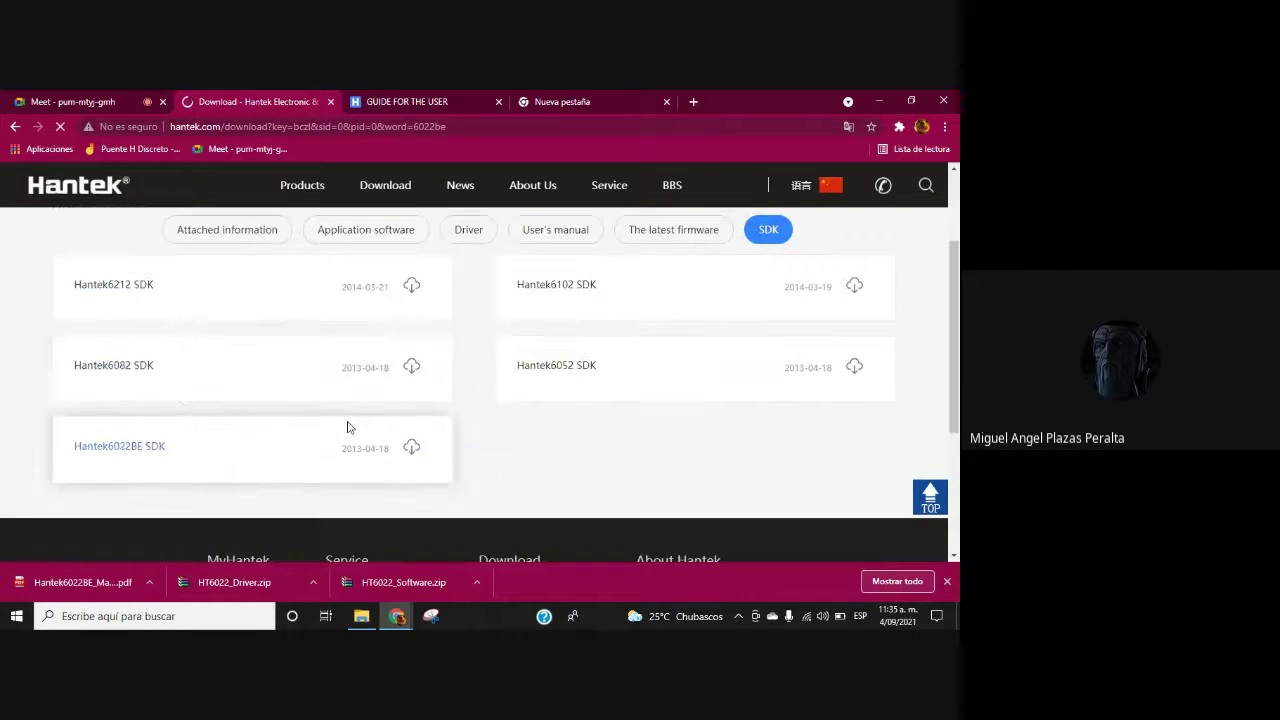
click(413, 448)
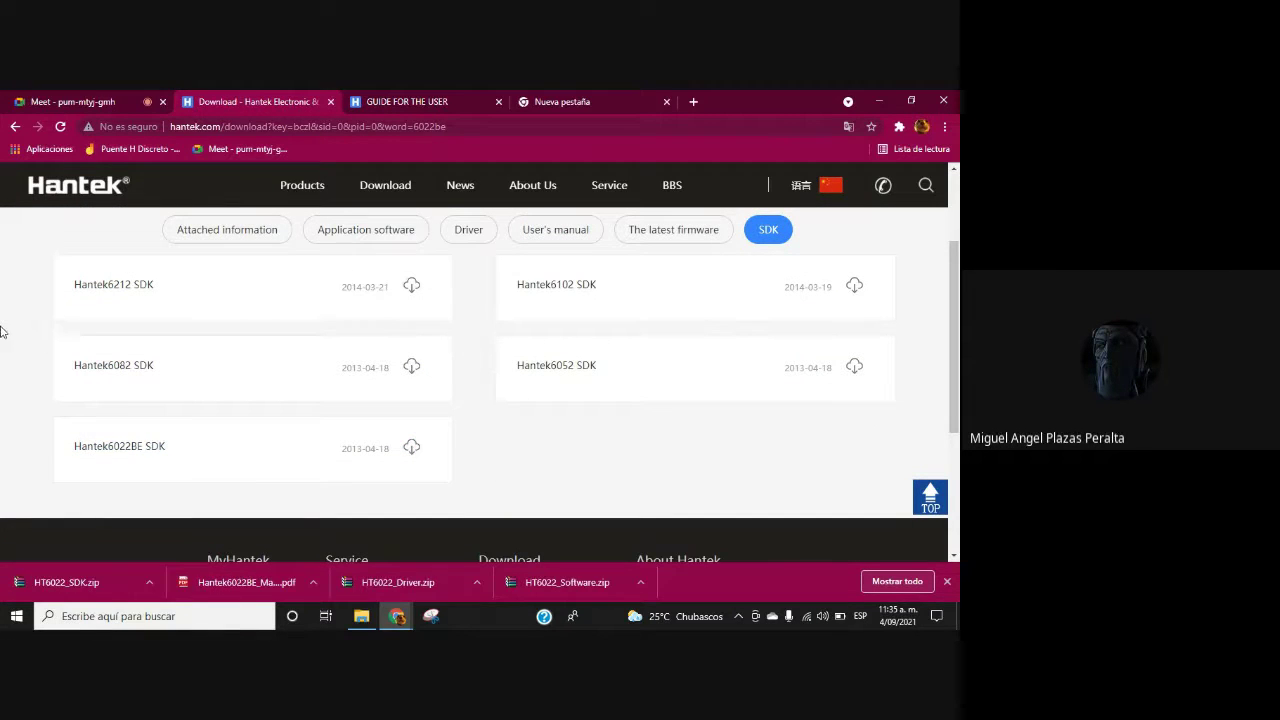
- Switch to File Explorer and open the Hanteck folder inside the Downloads folder
click(361, 616)
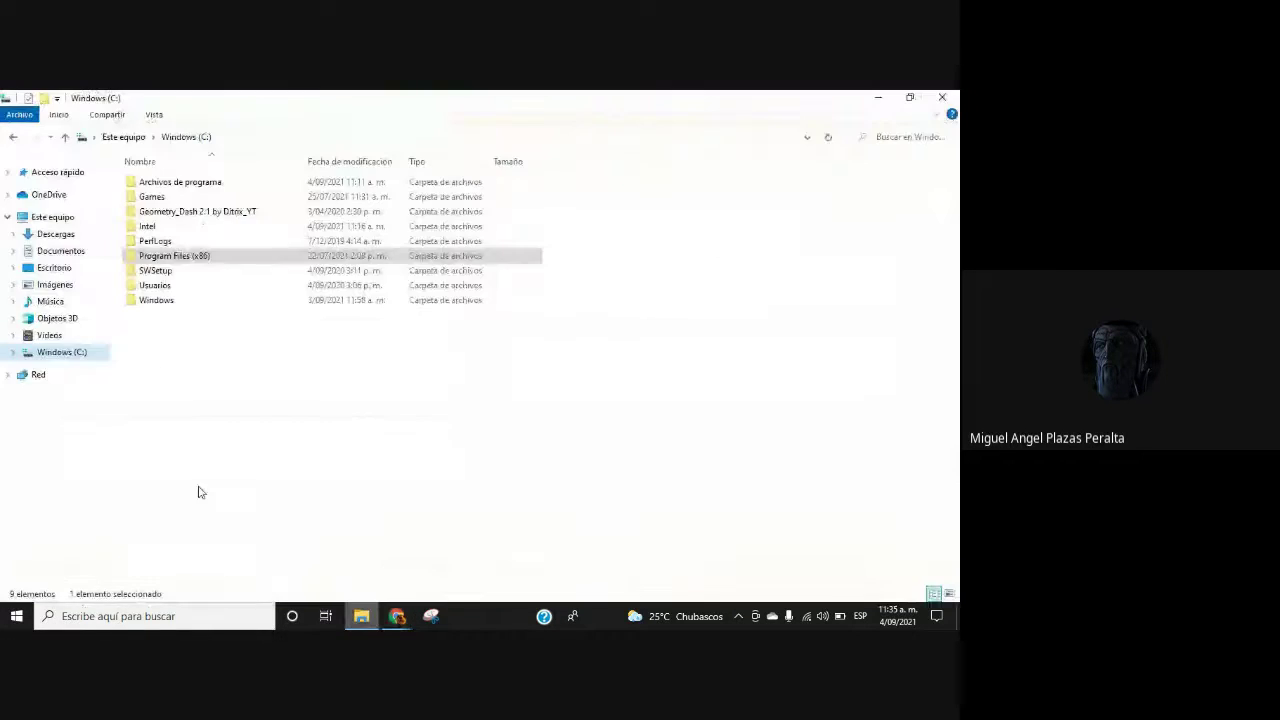
click(76, 242)
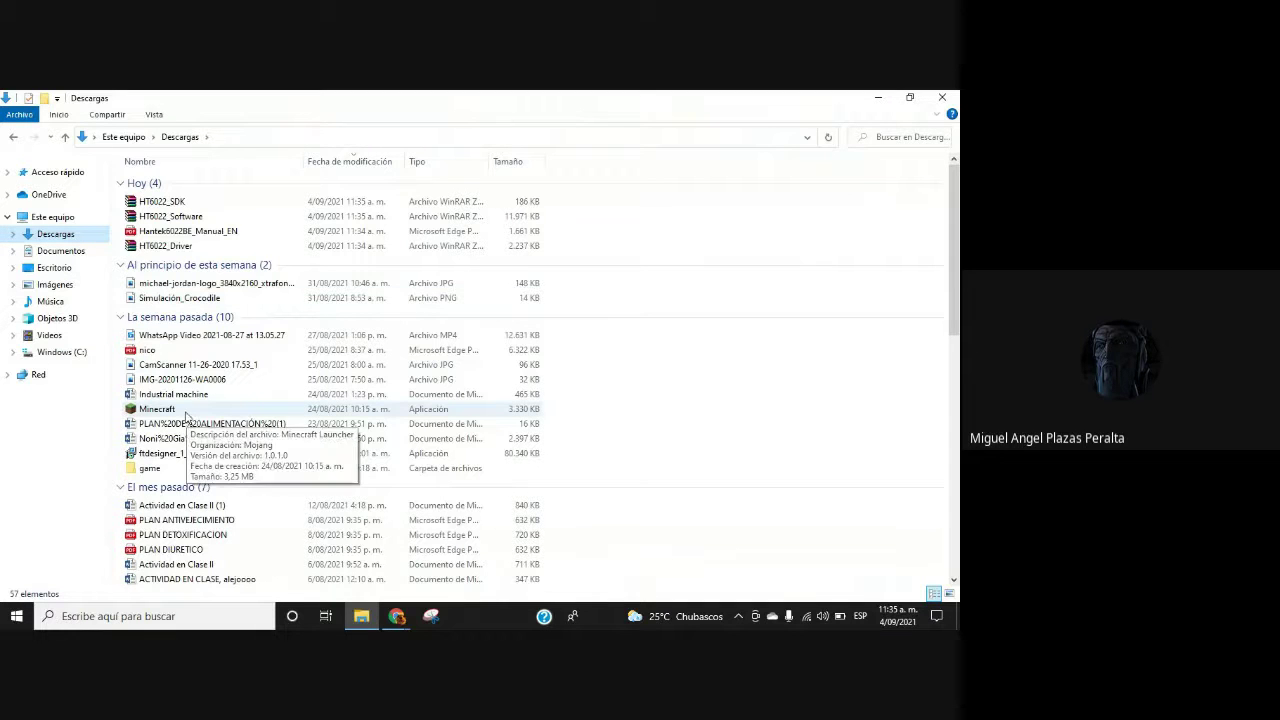
right_click(213, 265)
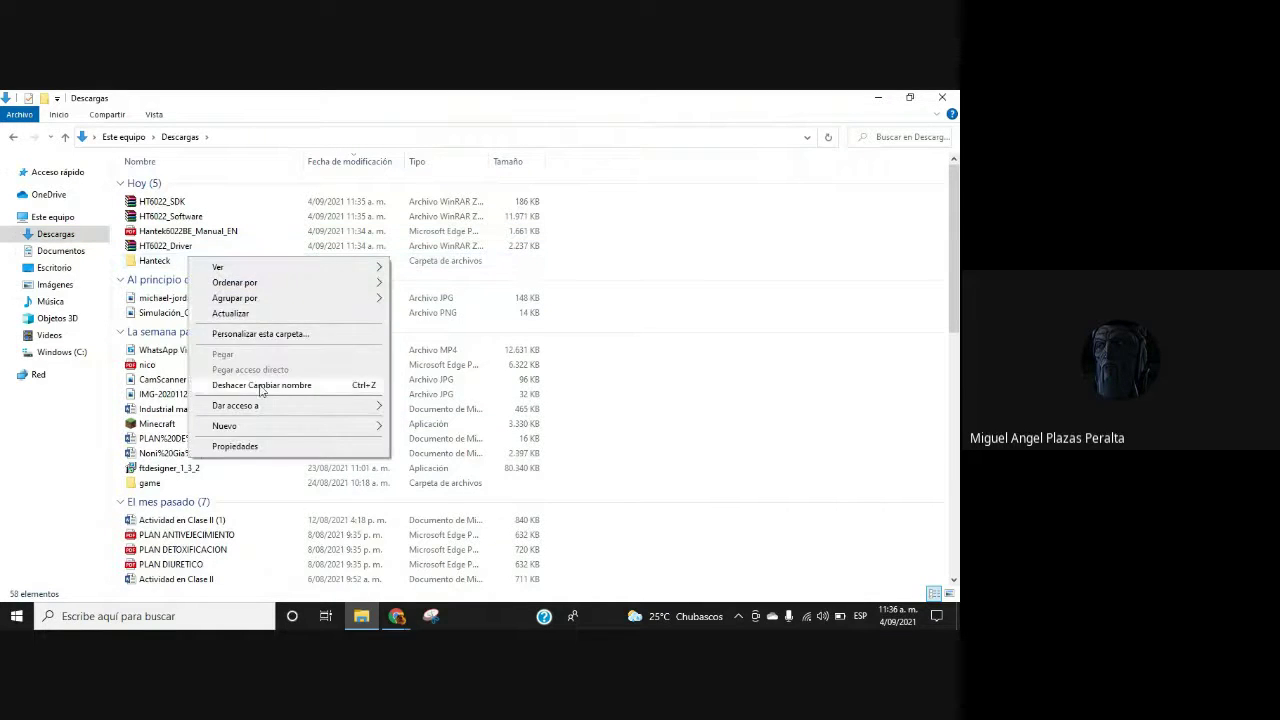
double_click(155, 260)
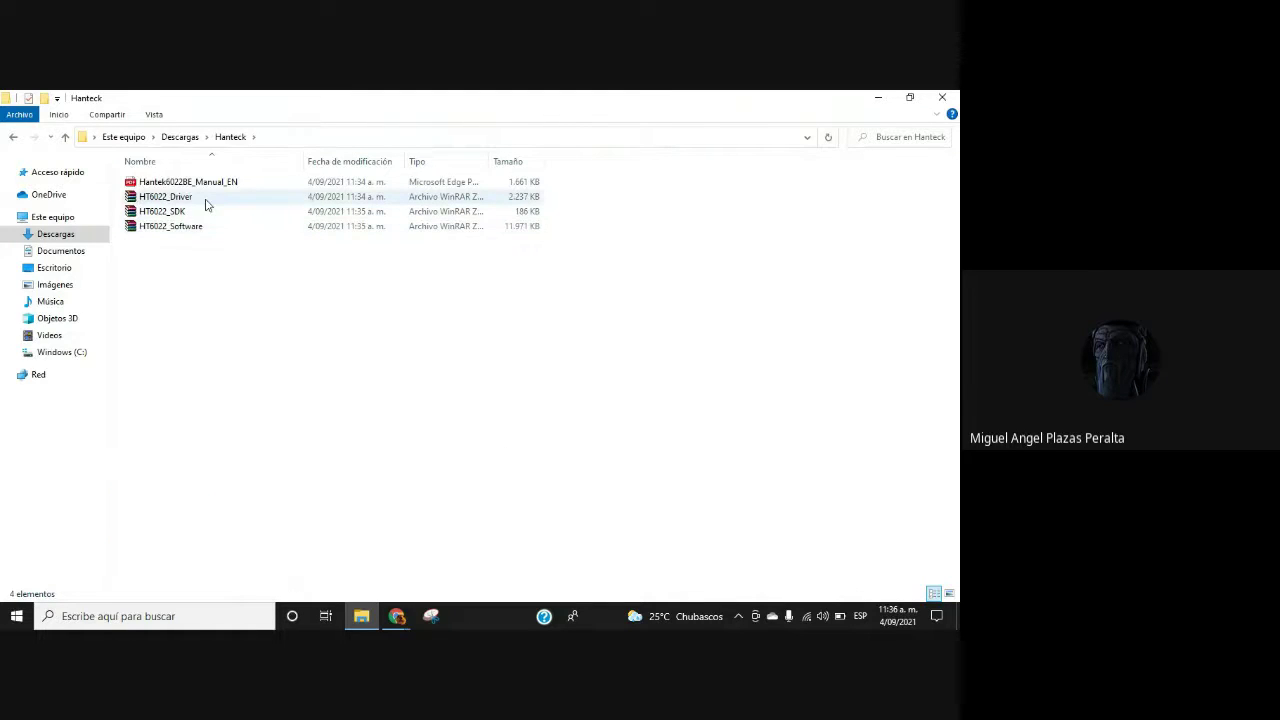
- Extract the HT6022_Driver and HT6022_SDK archives directly into the Hanteck folder
click(170, 197)
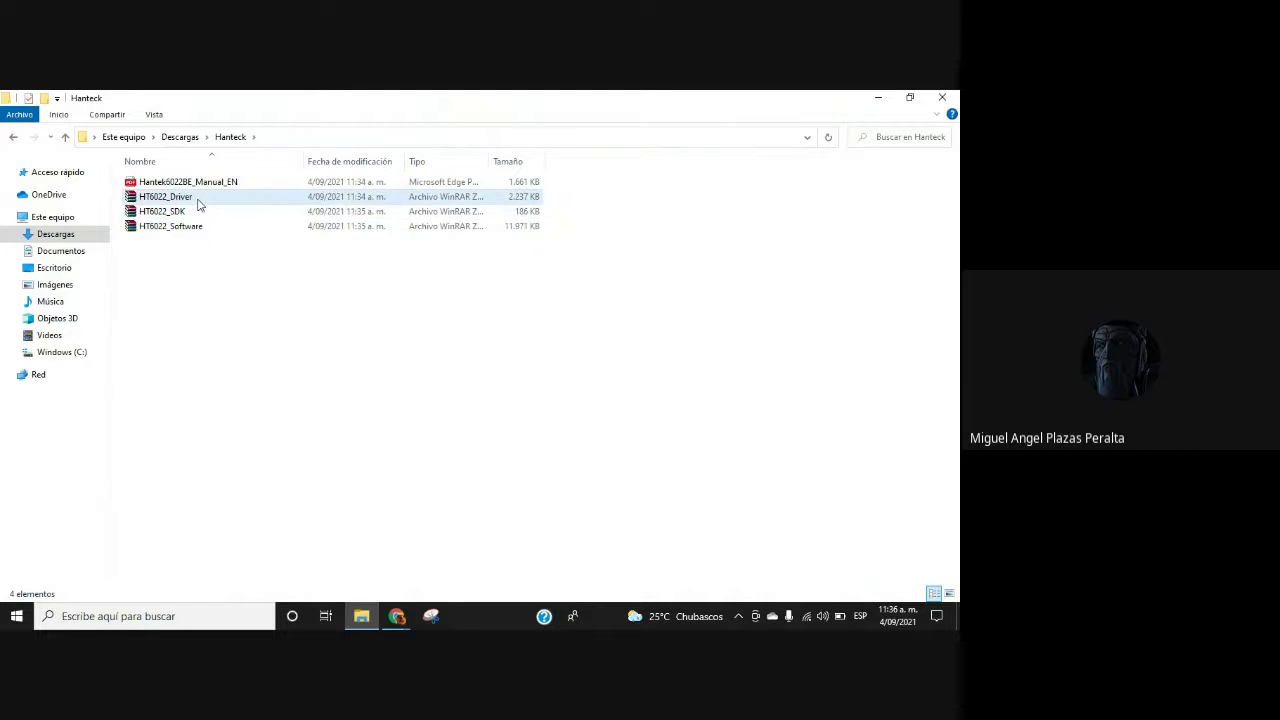
right_click(198, 204)
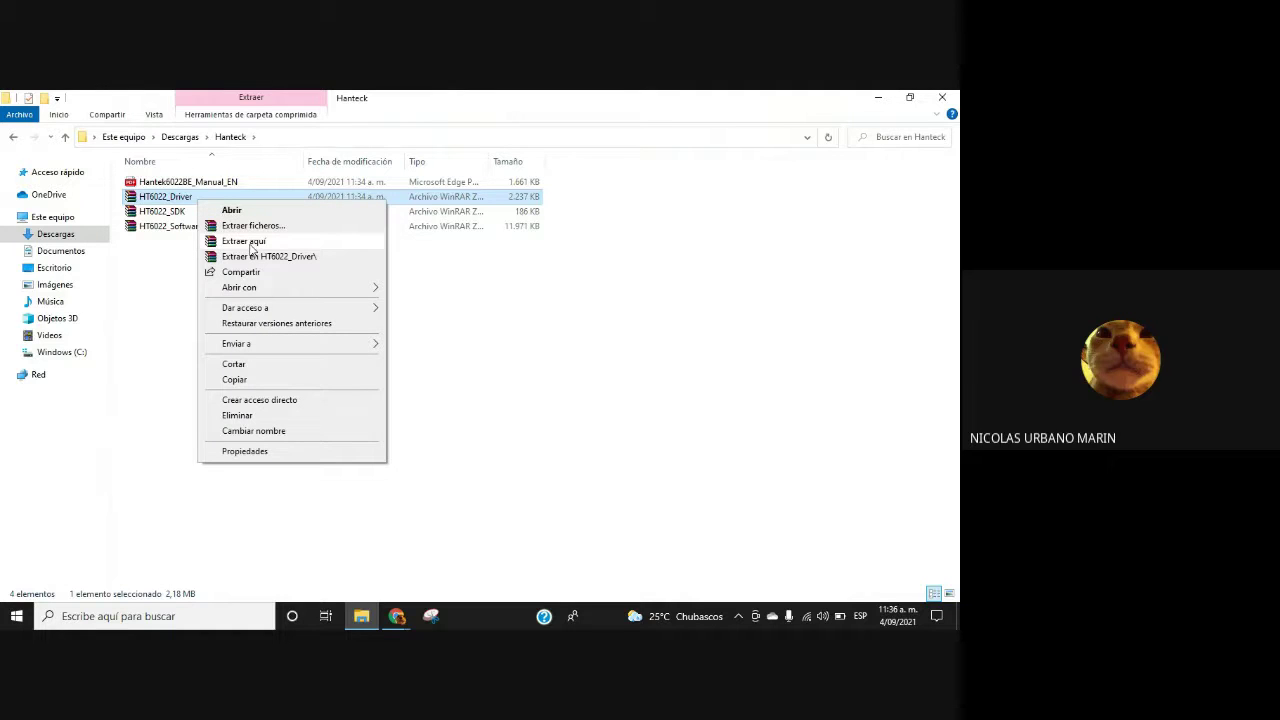
click(251, 248)
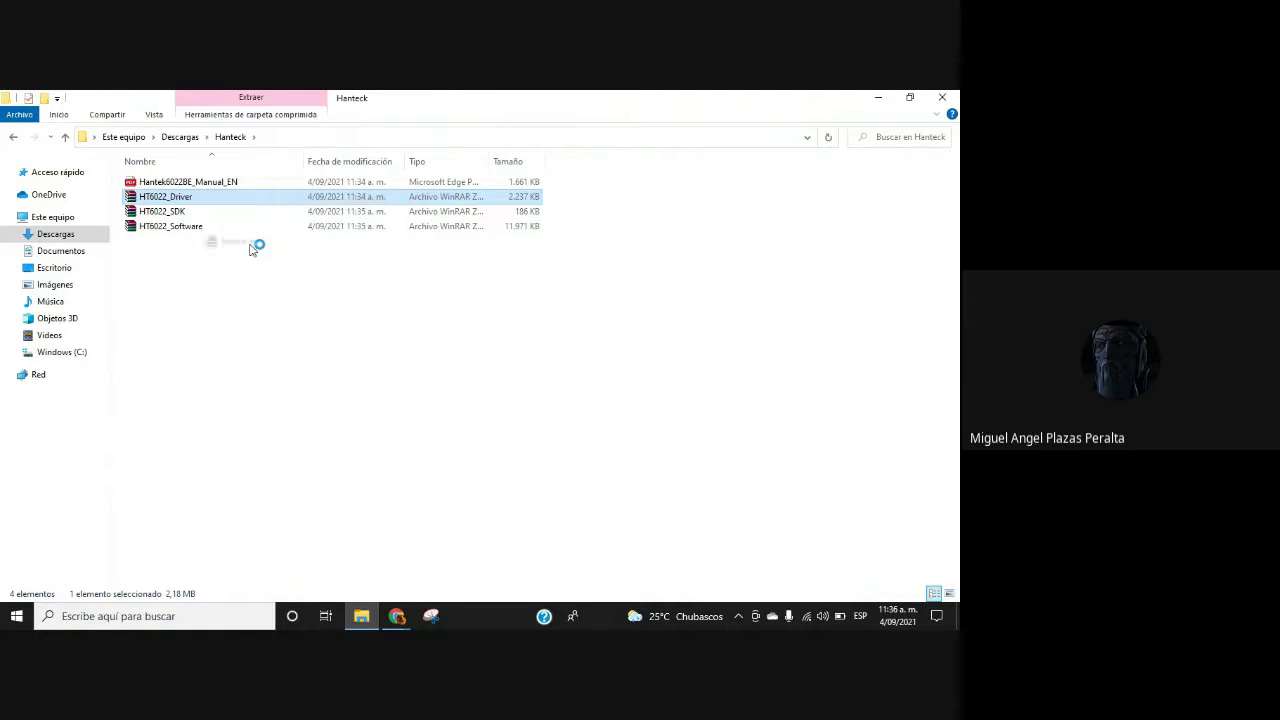
click(232, 137)
click(187, 229)
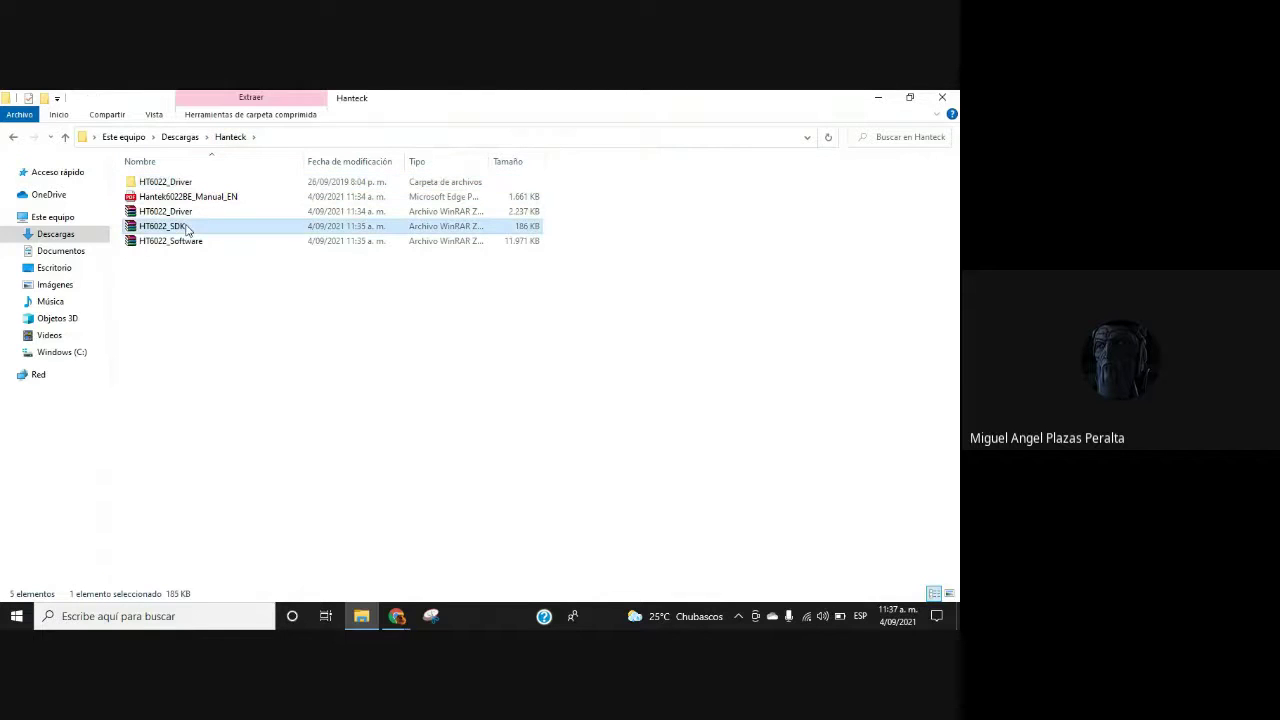
right_click(187, 229)
click(233, 273)
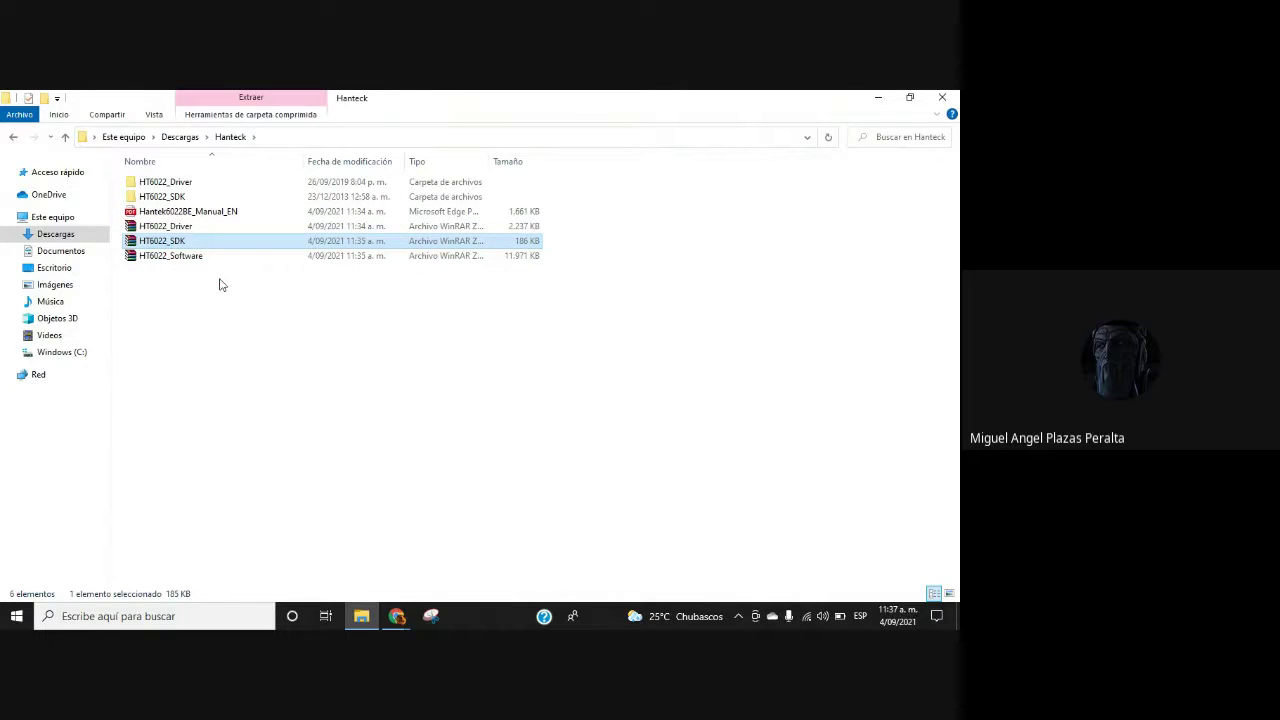
- Examine the Hantek6022BE folder in HT6022_SDK and the Driver folder in HT6022_Driver, and return to the Hanteck folder
click(225, 199)
double_click(225, 204)
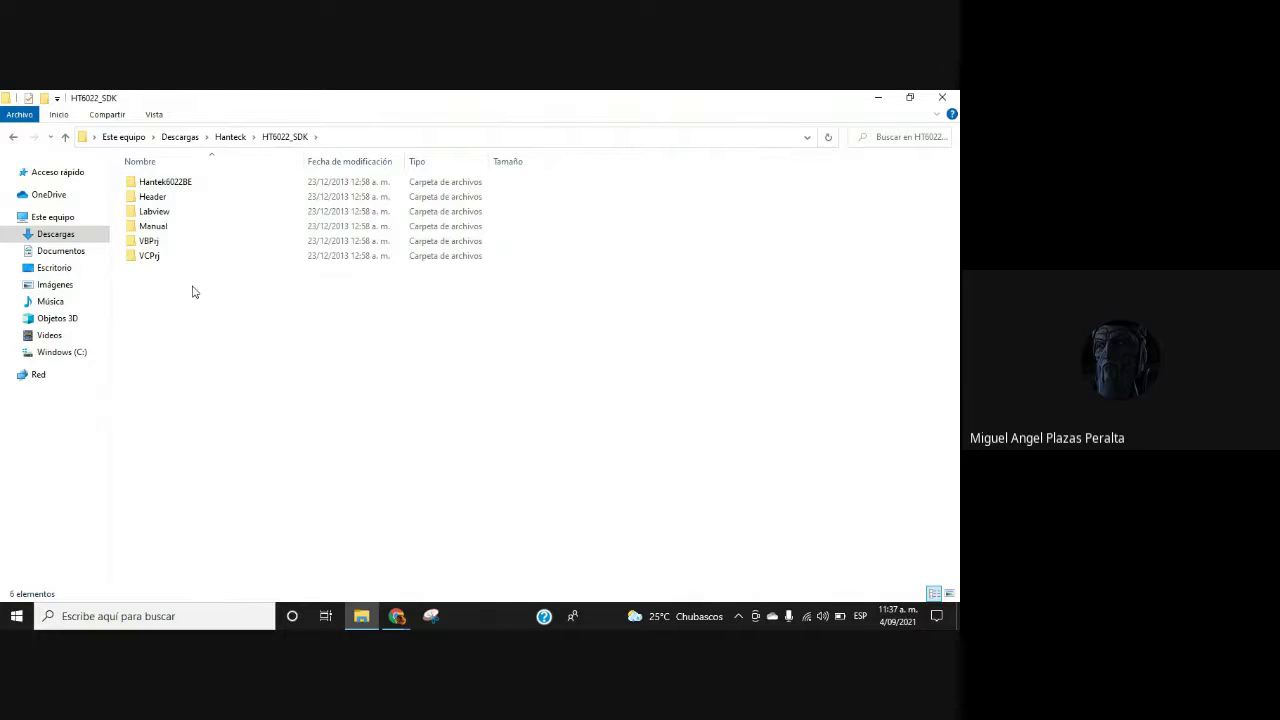
double_click(197, 185)
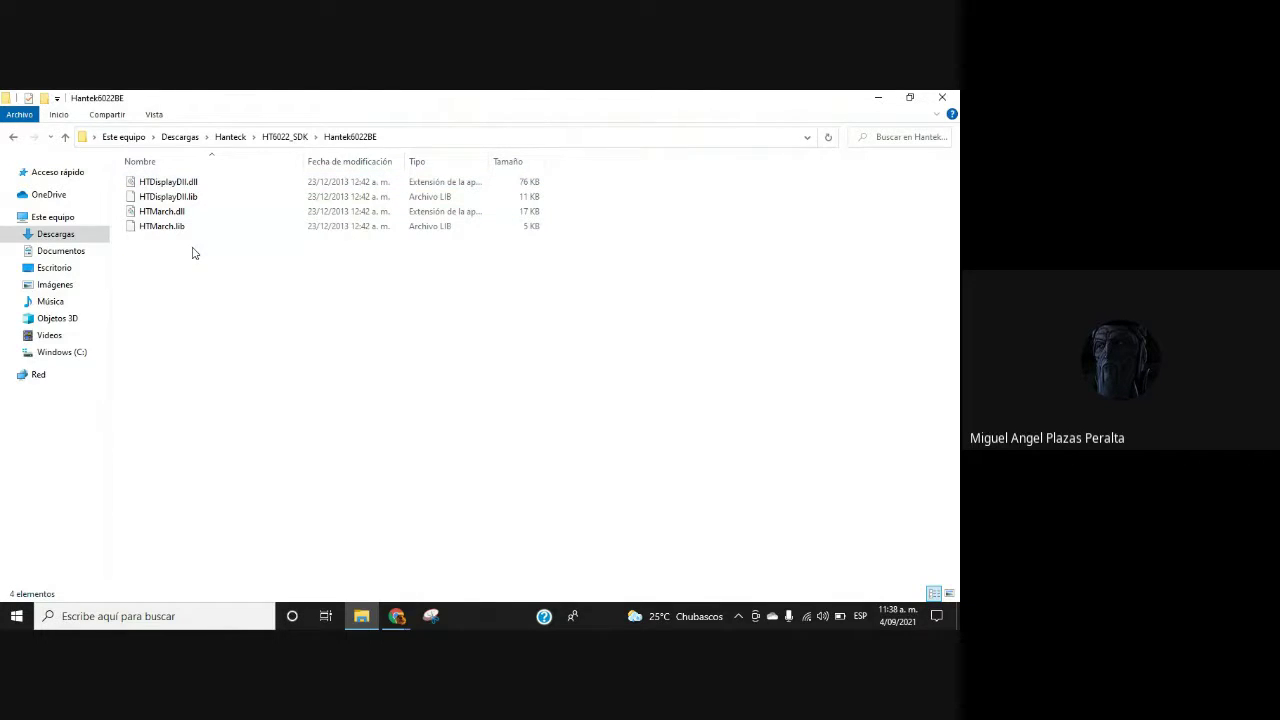
click(282, 138)
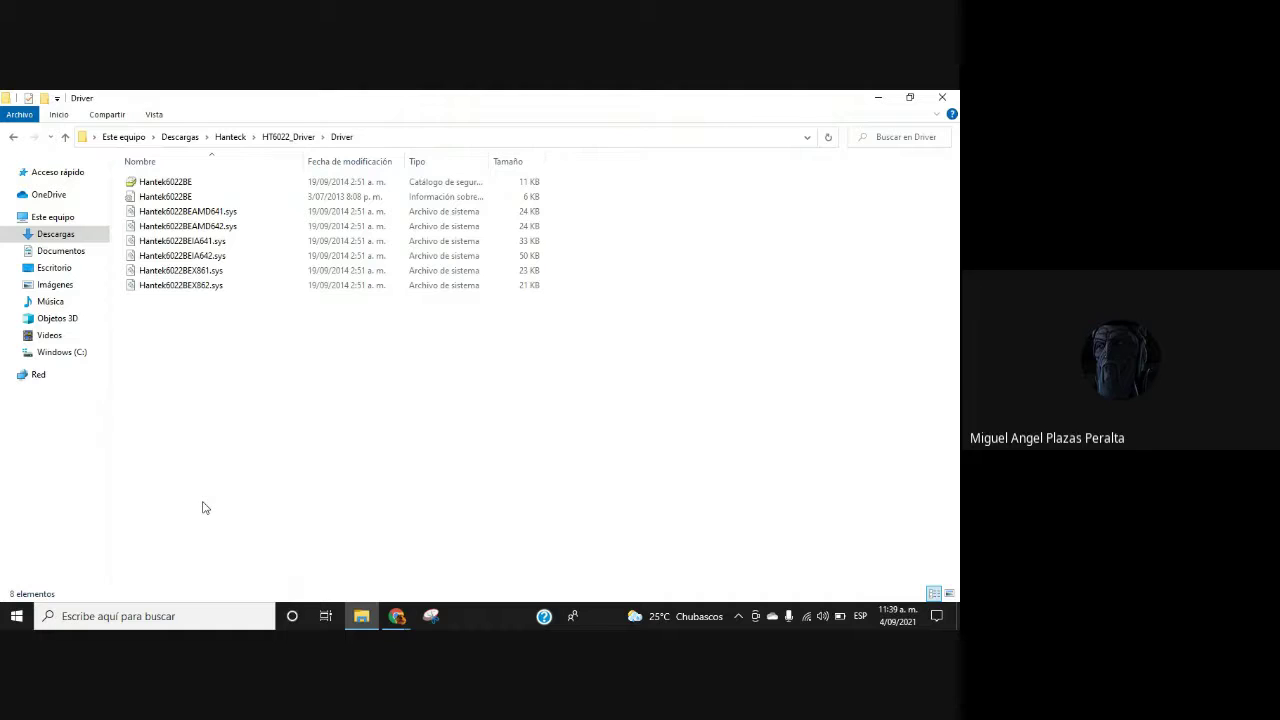
click(231, 140)
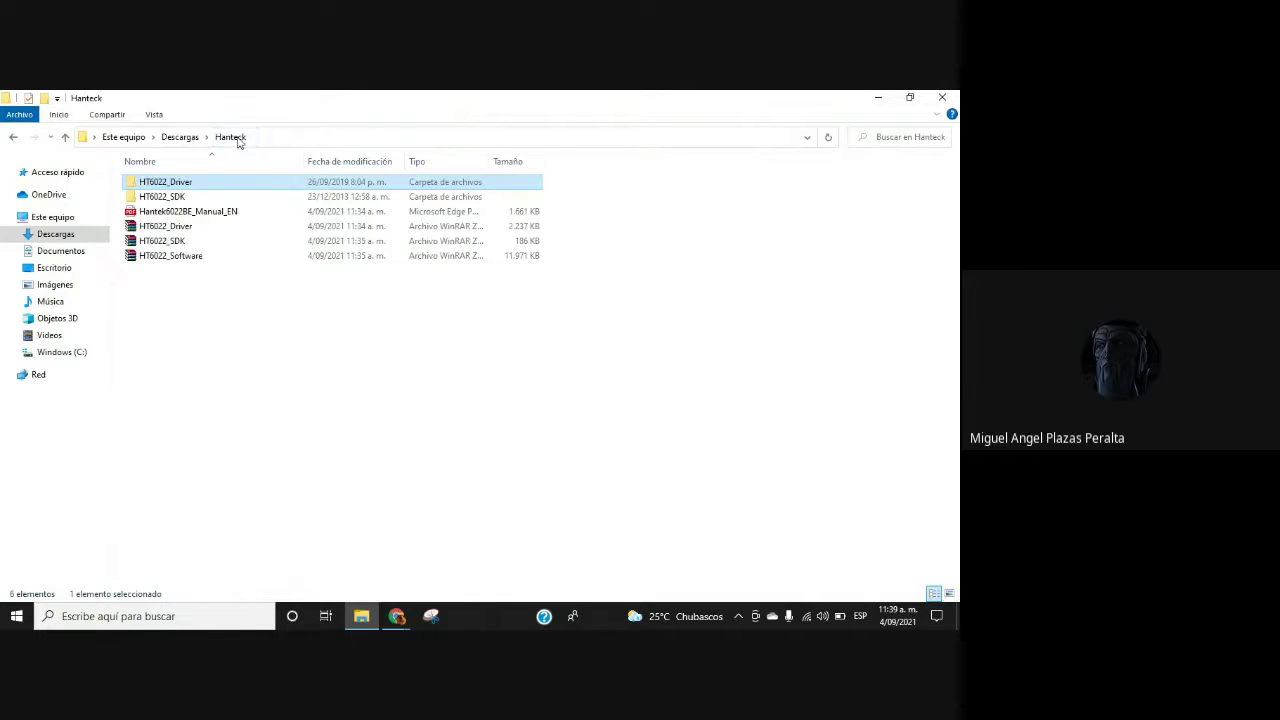
- Extract the HT6022_Software archive directly into the Hanteck folder
click(189, 257)
right_click(187, 257)
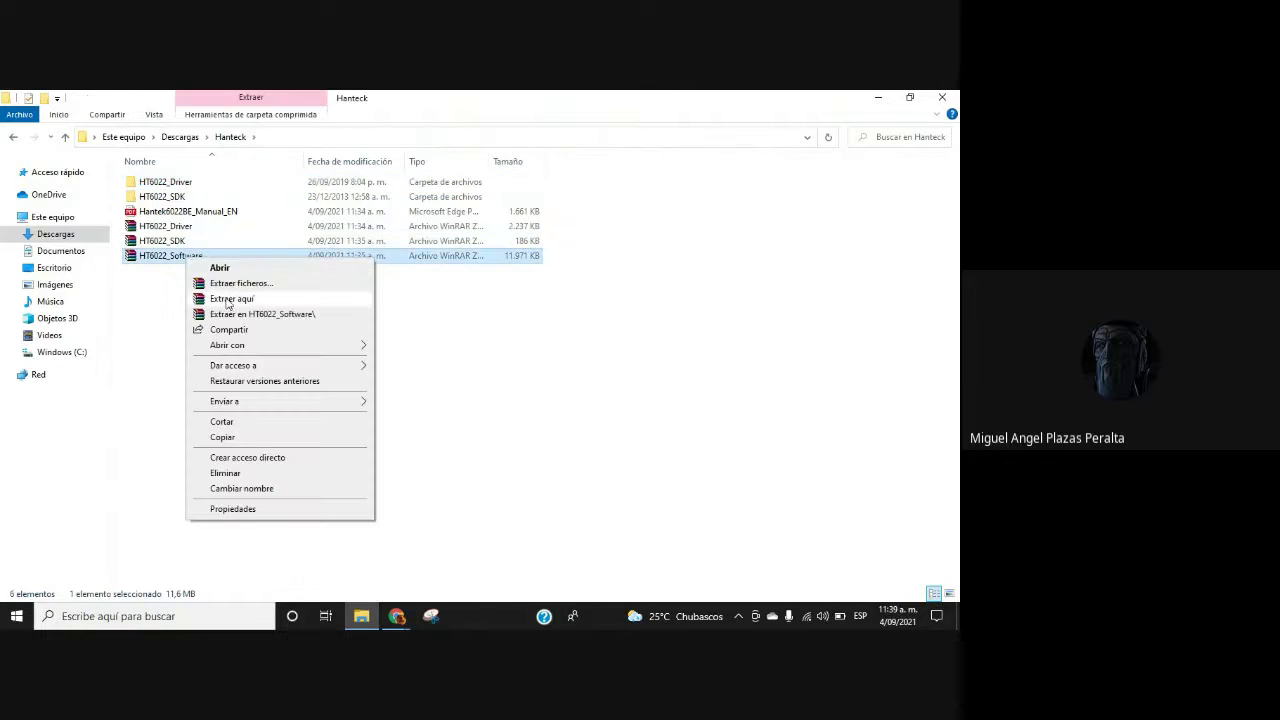
click(228, 302)
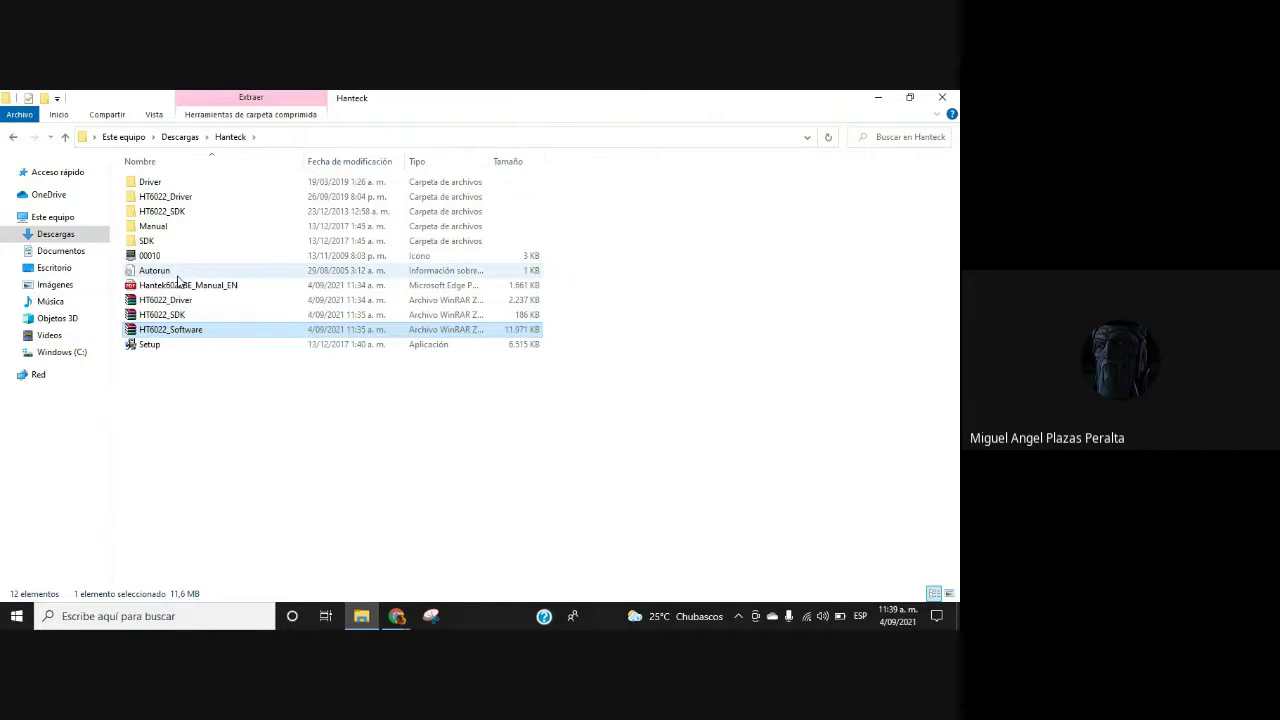
- Run the extracted Setup application as administrator and continue past the installer's welcome page
click(175, 349)
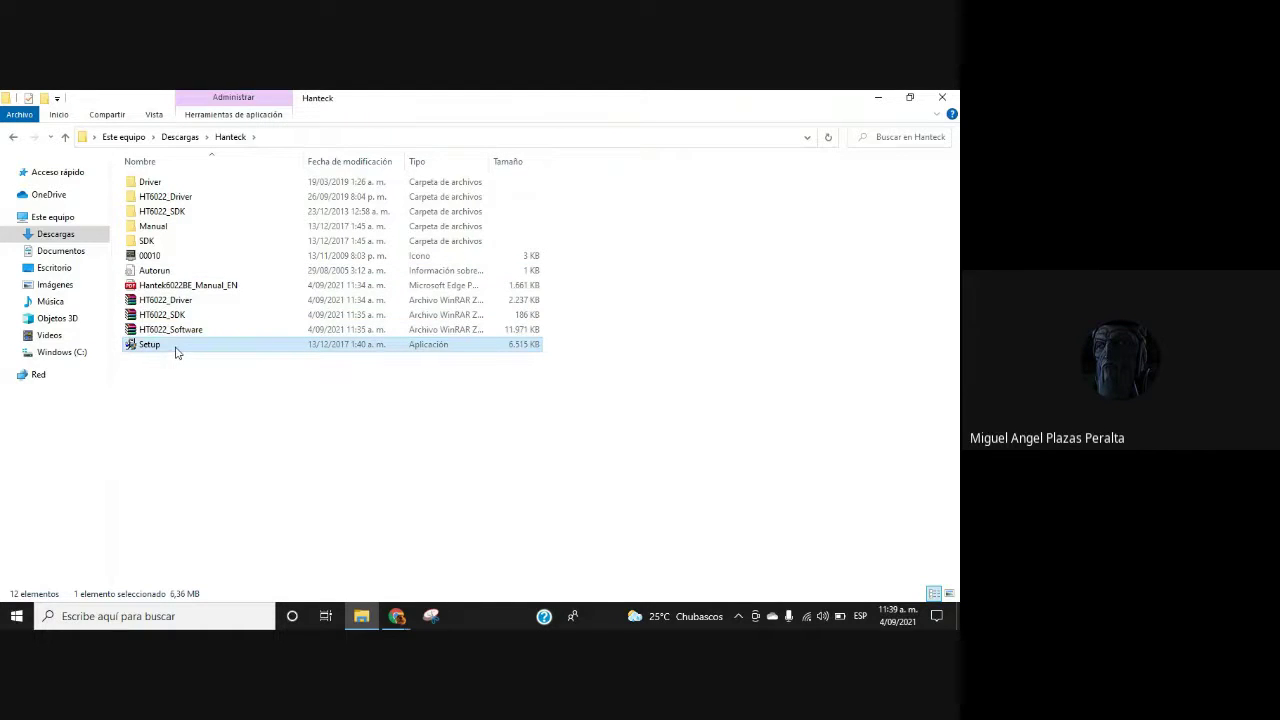
right_click(175, 350)
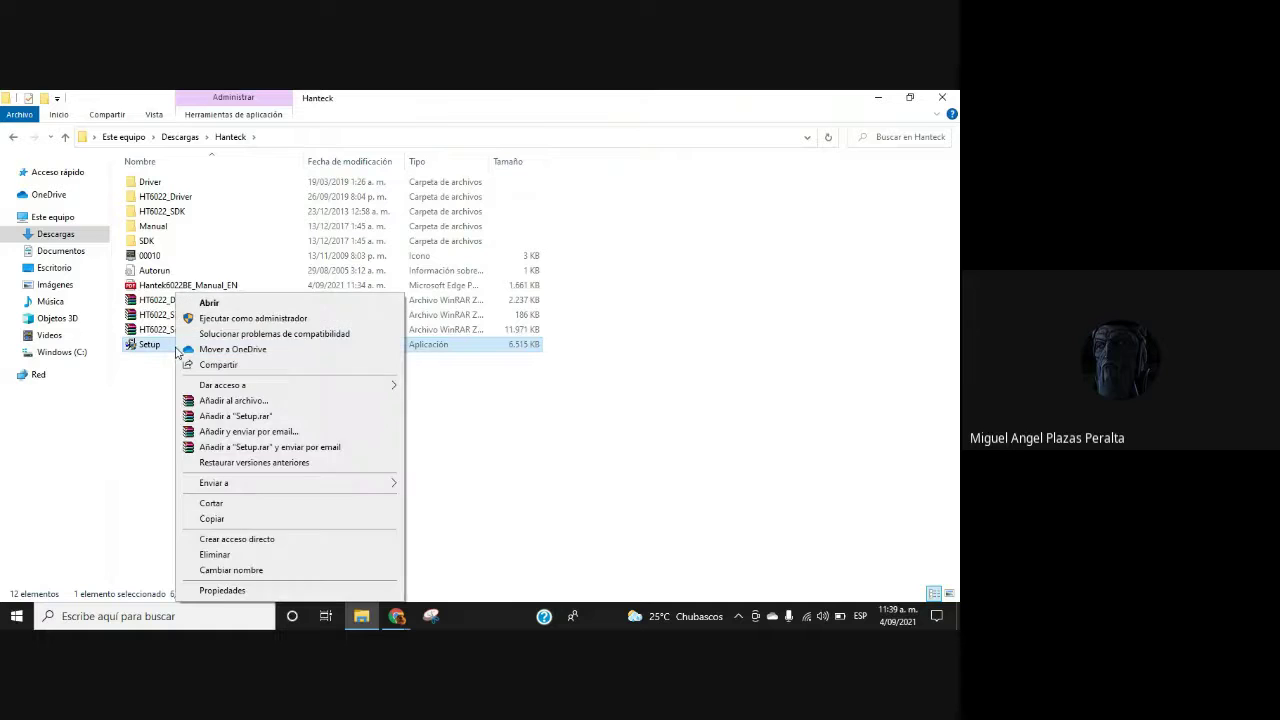
click(236, 319)
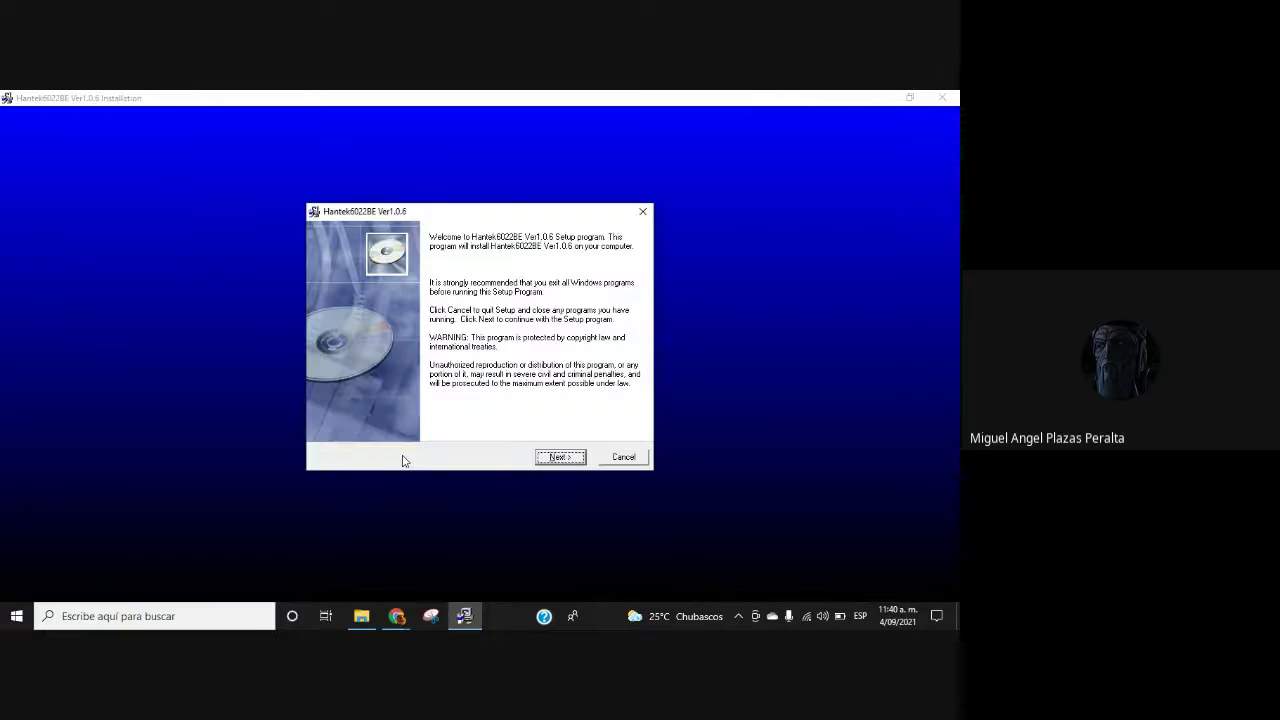
click(568, 459)
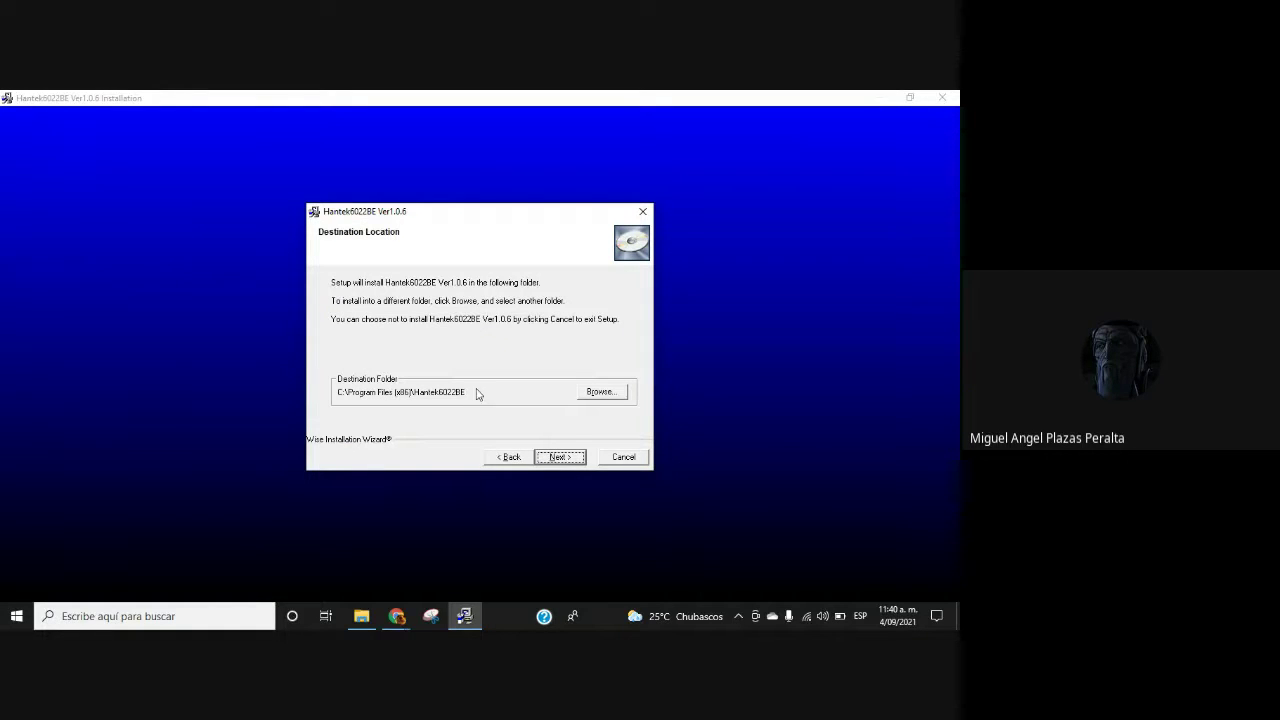
- Change the installation's destination folder to C:\Archivos de programa\Hantek6022BE
click(602, 392)
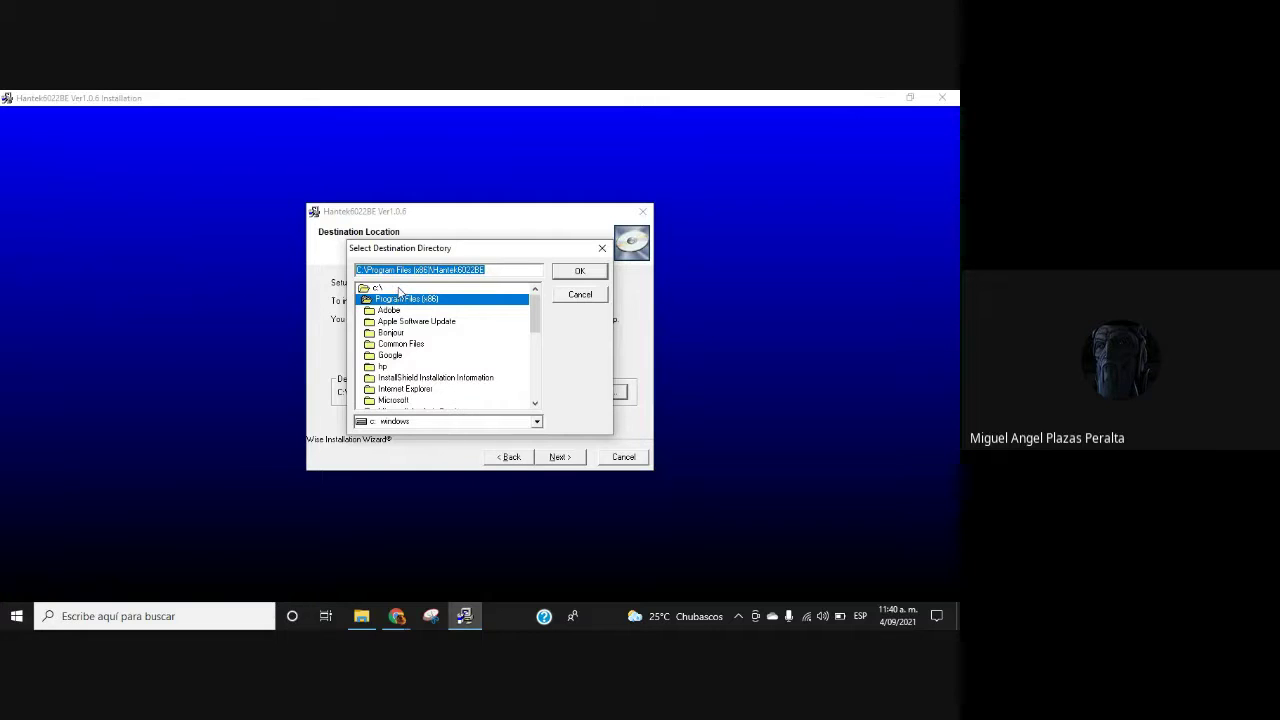
scroll(397, 365, down, 2)
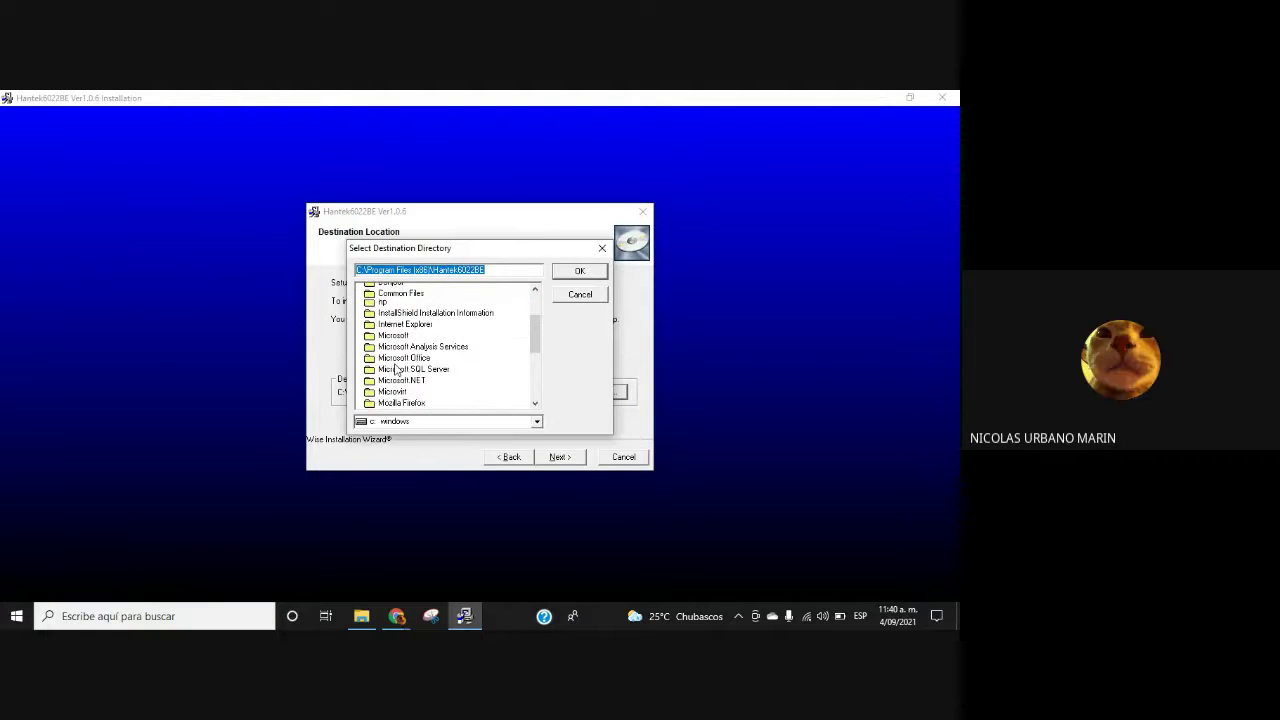
scroll(396, 370, up, 2)
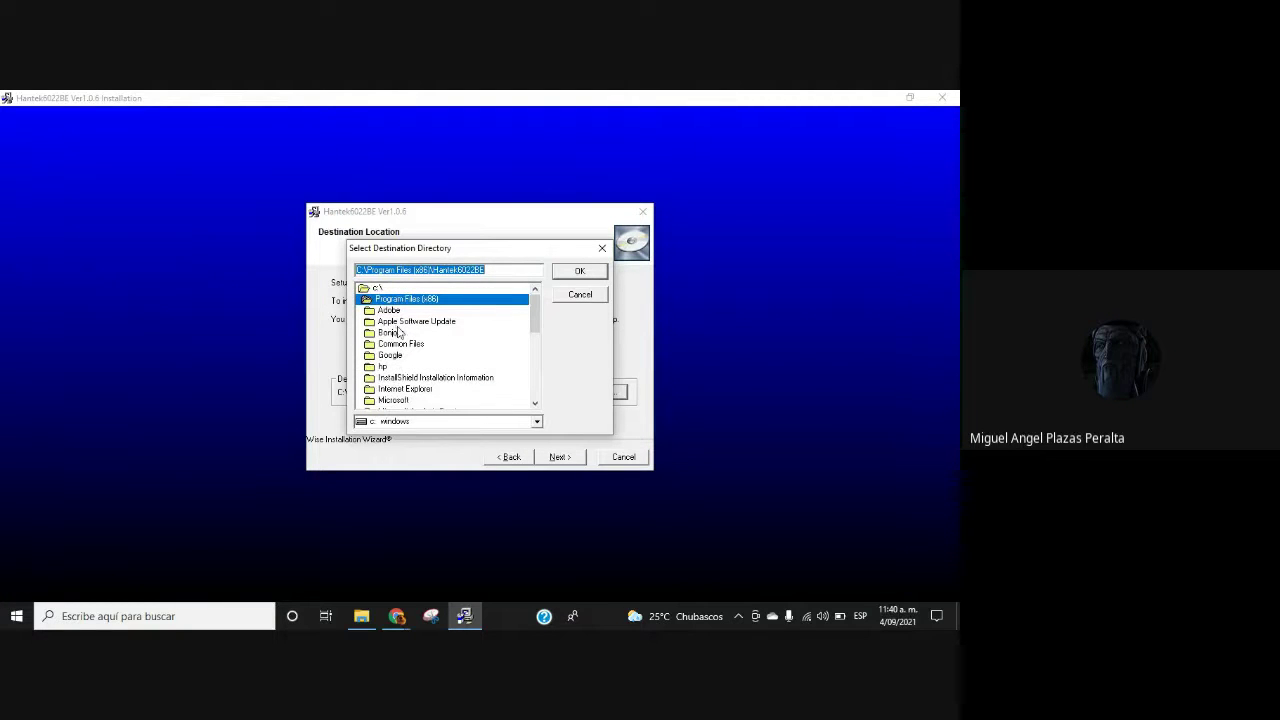
scroll(412, 350, down, 1)
scroll(412, 350, up, 1)
scroll(415, 348, down, 2)
scroll(420, 346, up, 2)
scroll(424, 344, down, 1)
scroll(423, 344, up, 1)
click(432, 289)
click(432, 289)
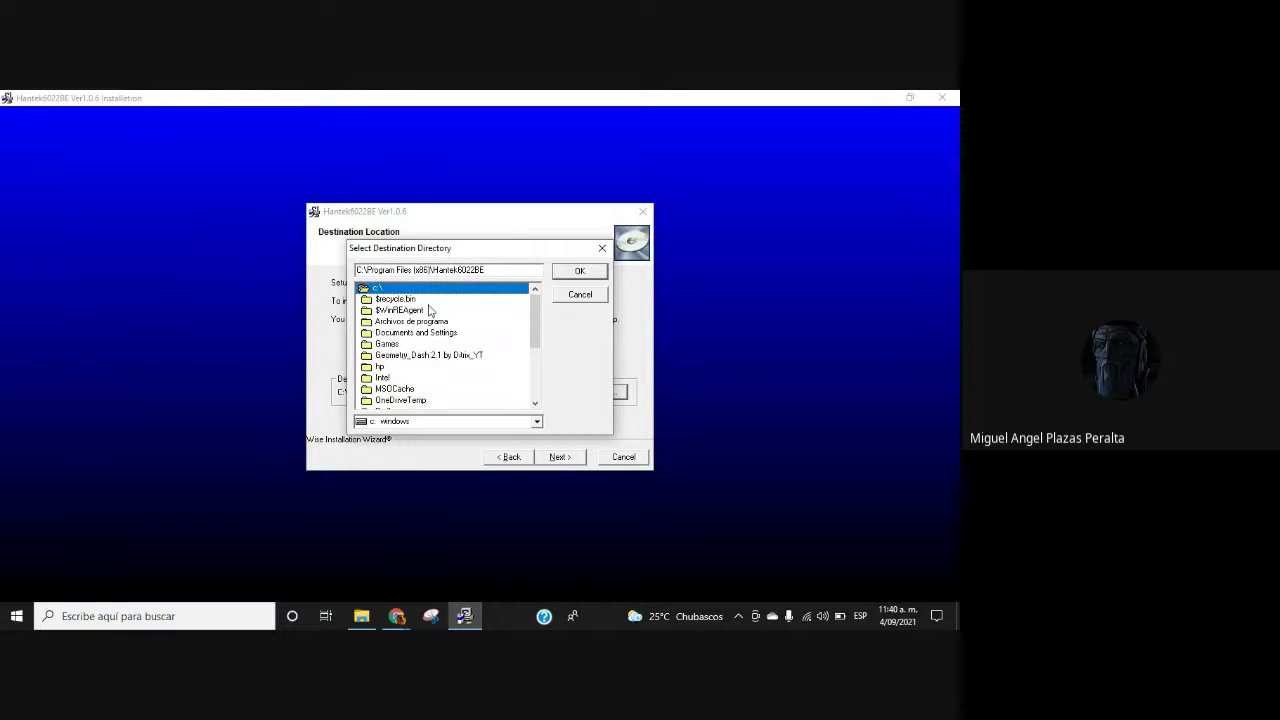
click(430, 323)
double_click(430, 323)
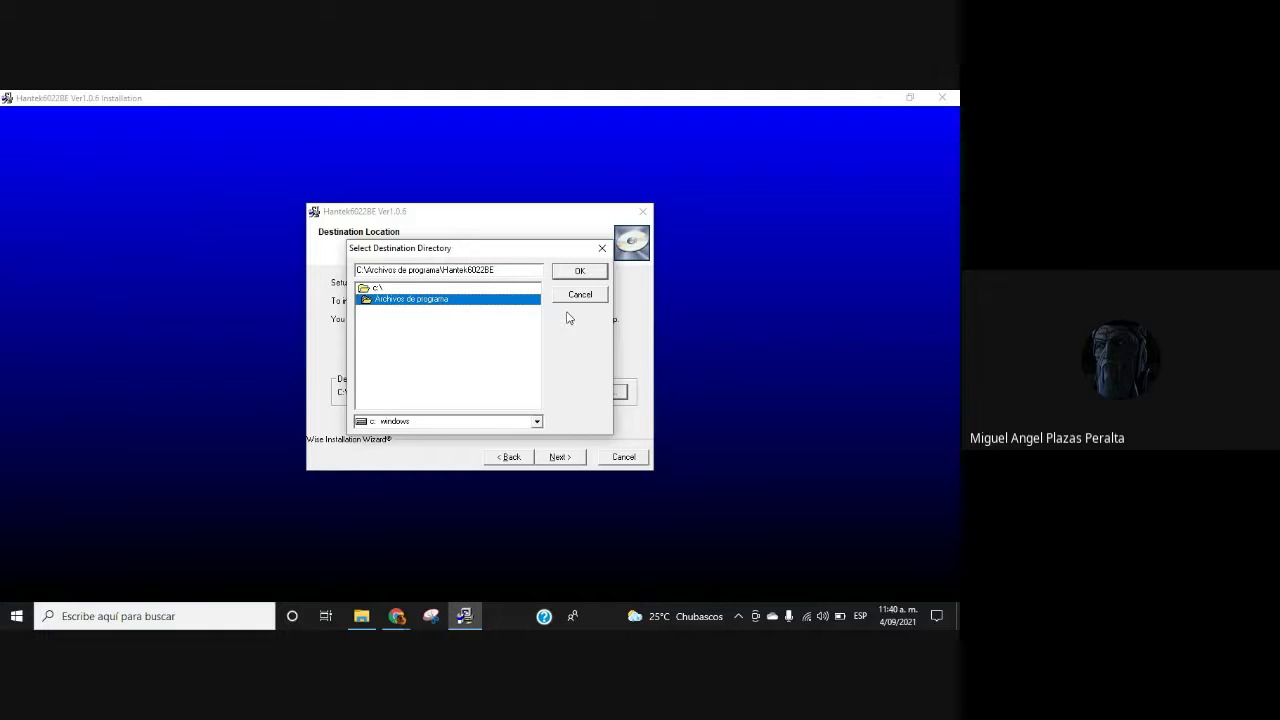
click(579, 274)
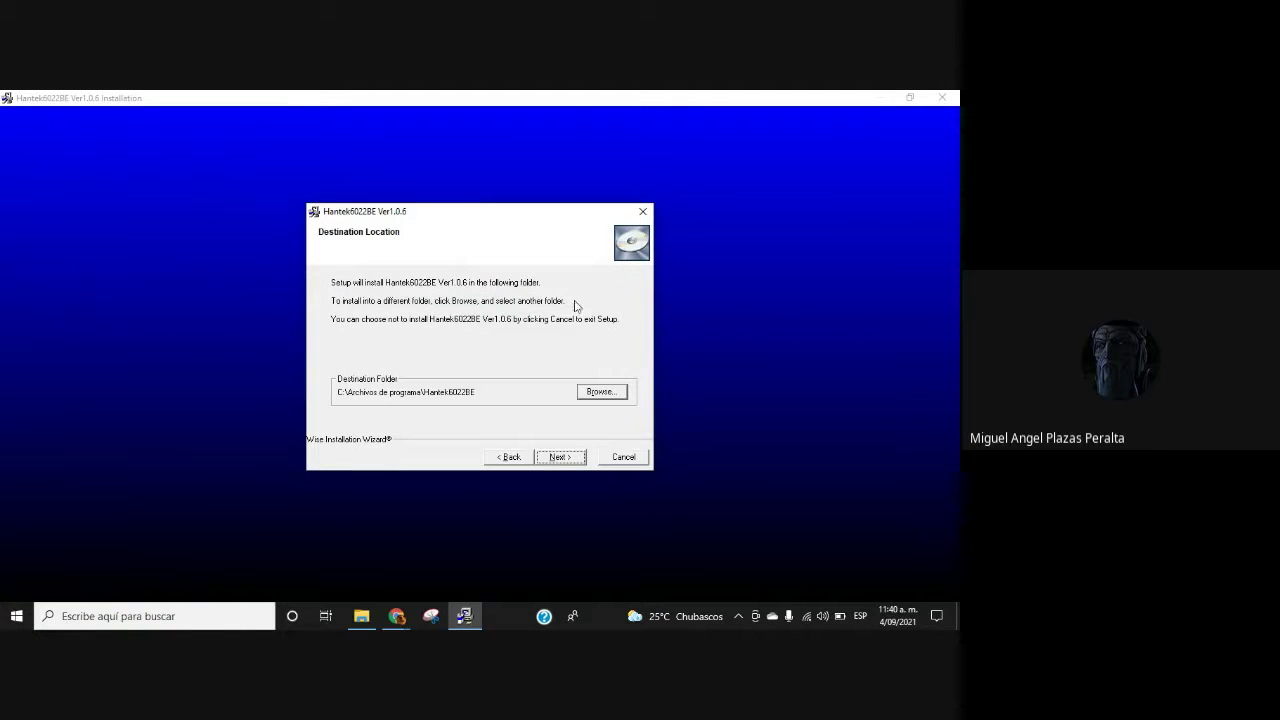
- Install Hantek6022BE Ver1.0.6, finish the installation wizard and minimize the Hanteck folder window
click(577, 462)
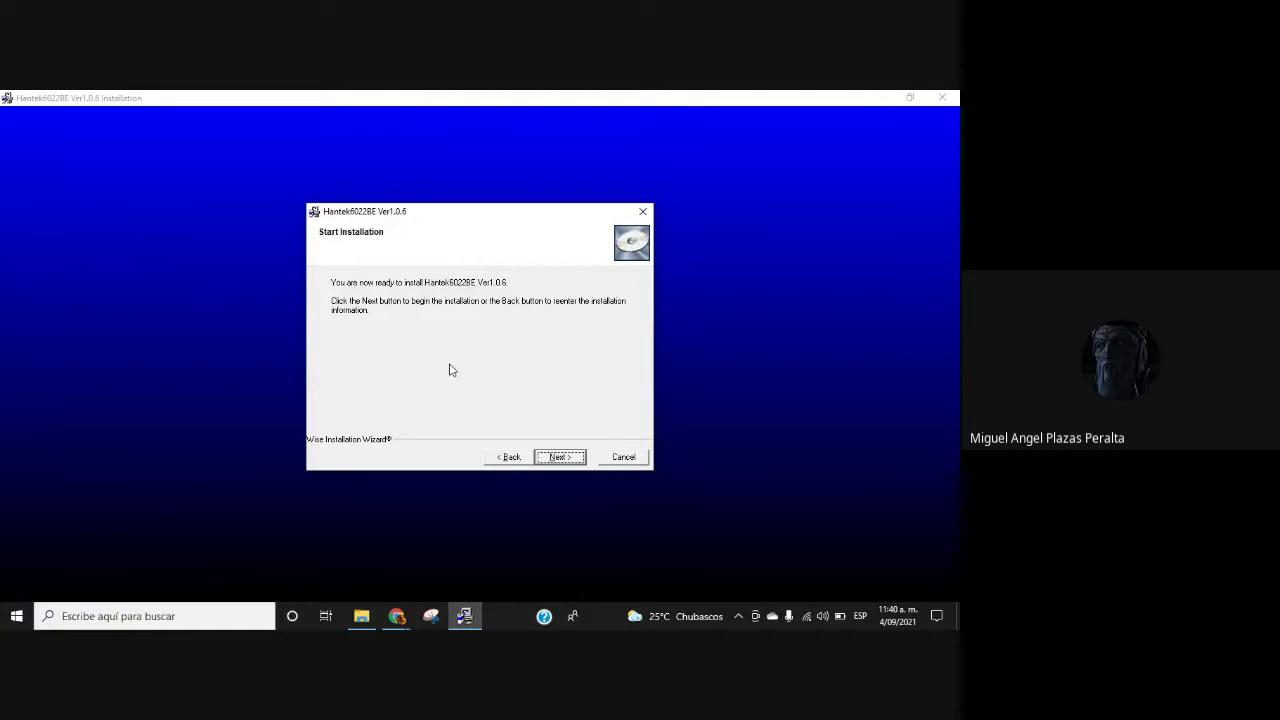
click(561, 457)
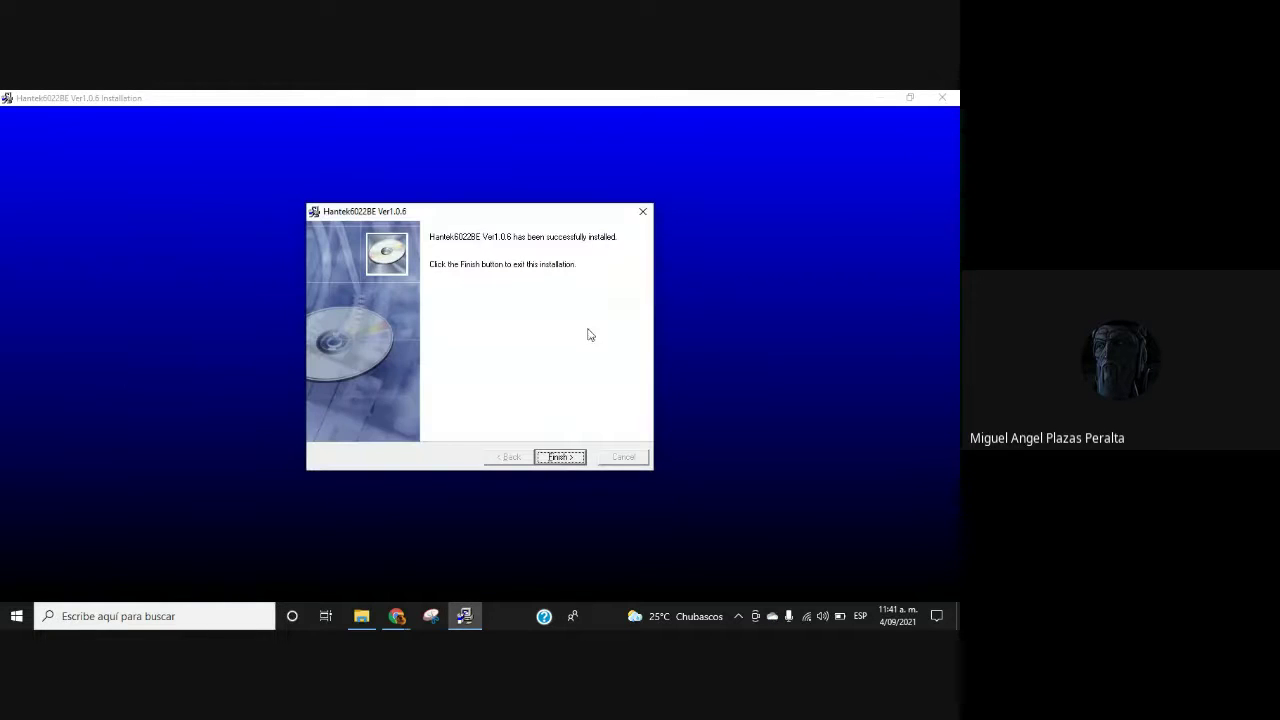
click(560, 457)
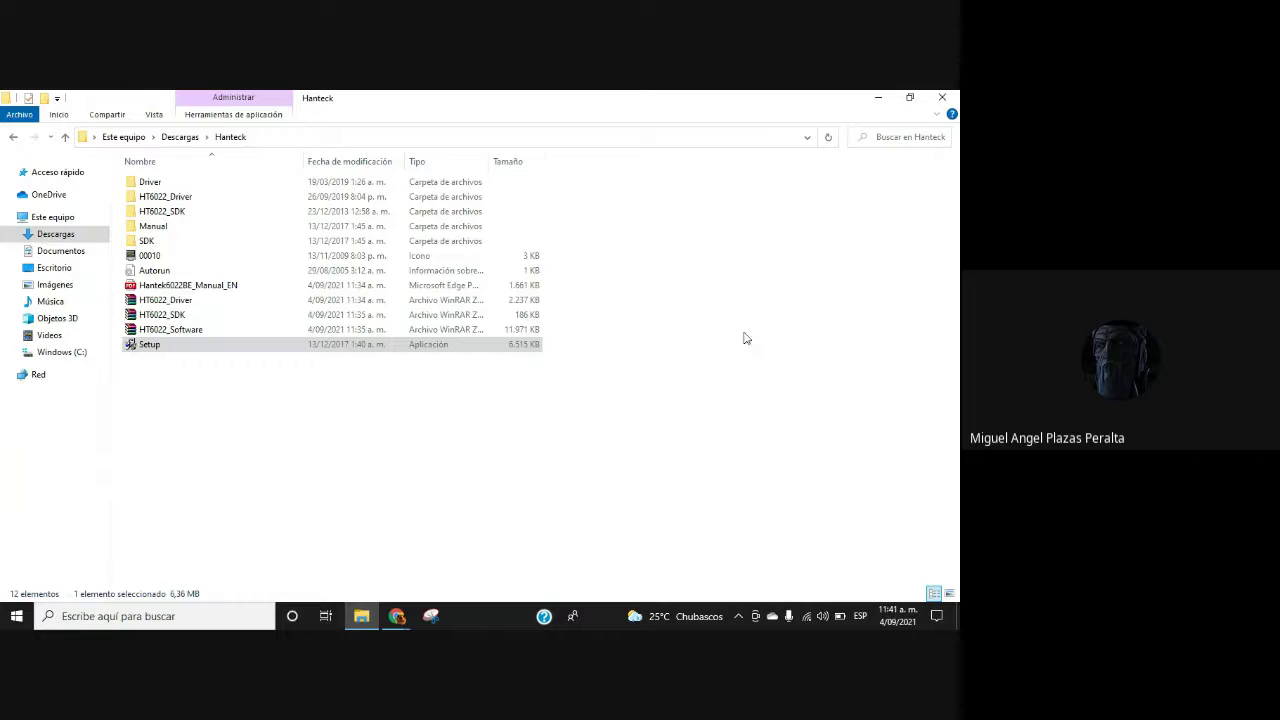
click(876, 101)
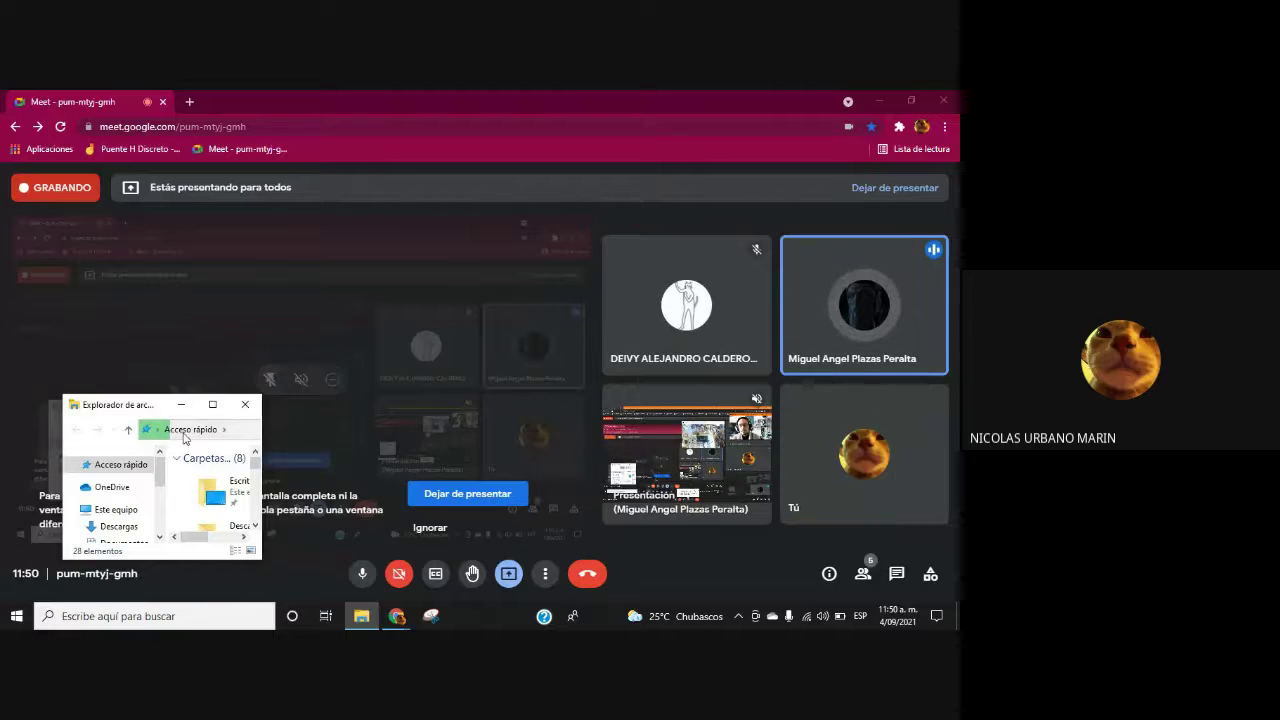
- Dismiss the screen-sharing notice, switch to File Explorer and open the Hantek6022BE folder in Archivos de programa on the C: drive
click(429, 526)
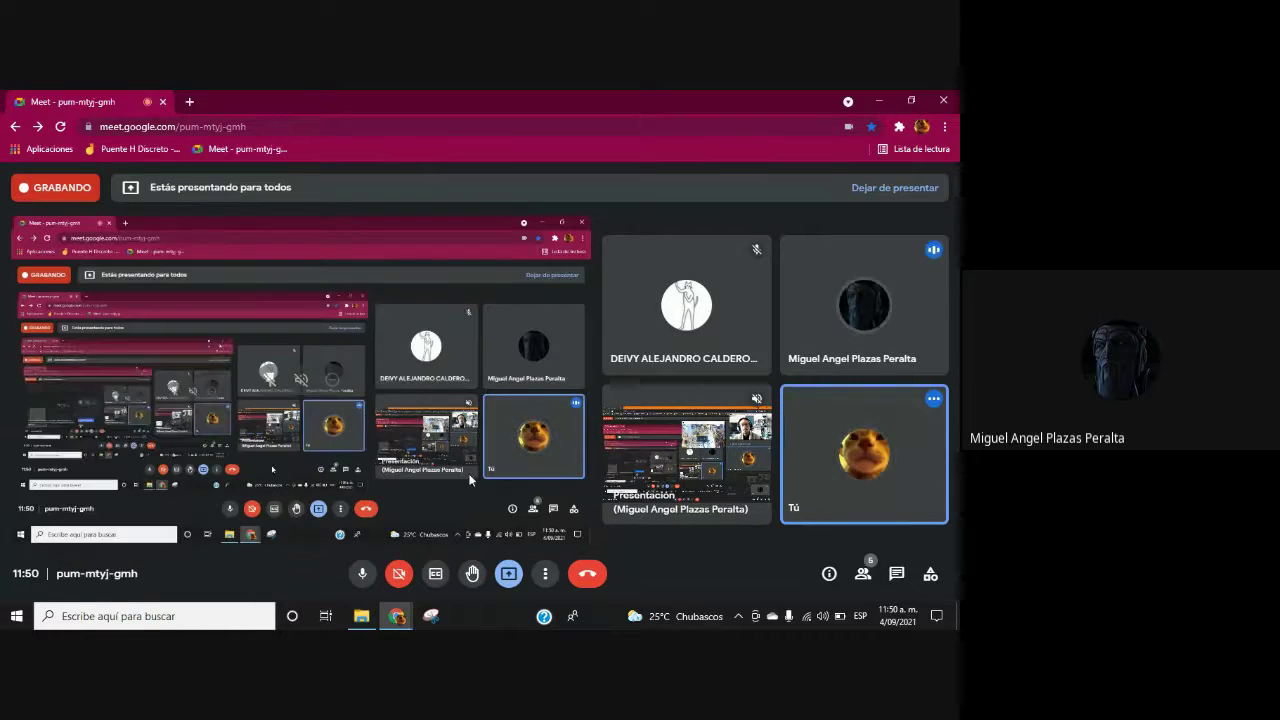
mouse_move(365, 617)
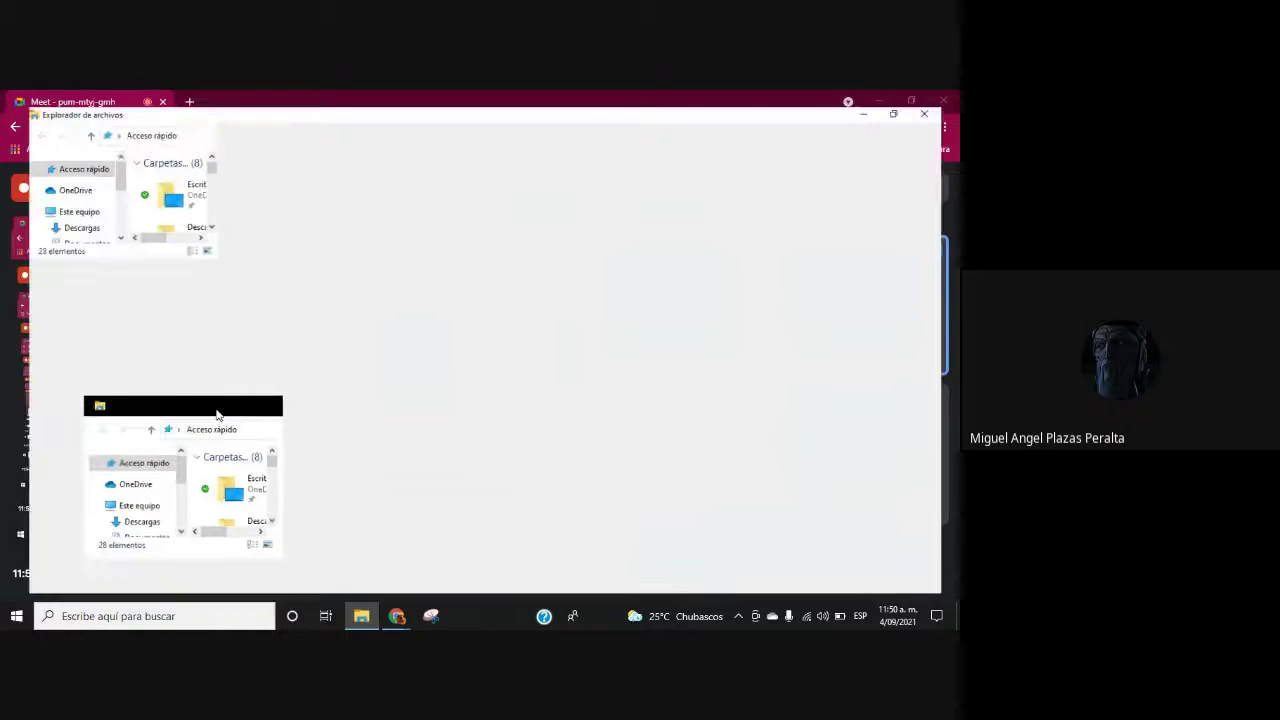
click(217, 413)
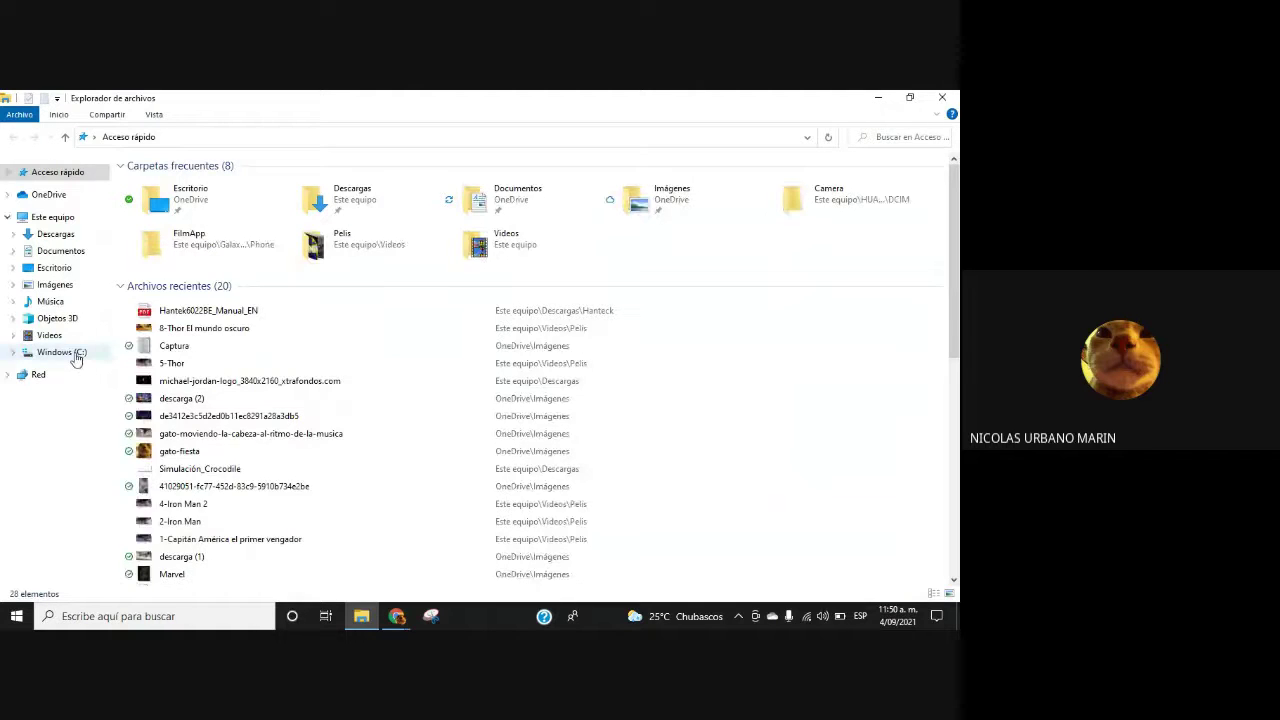
click(72, 352)
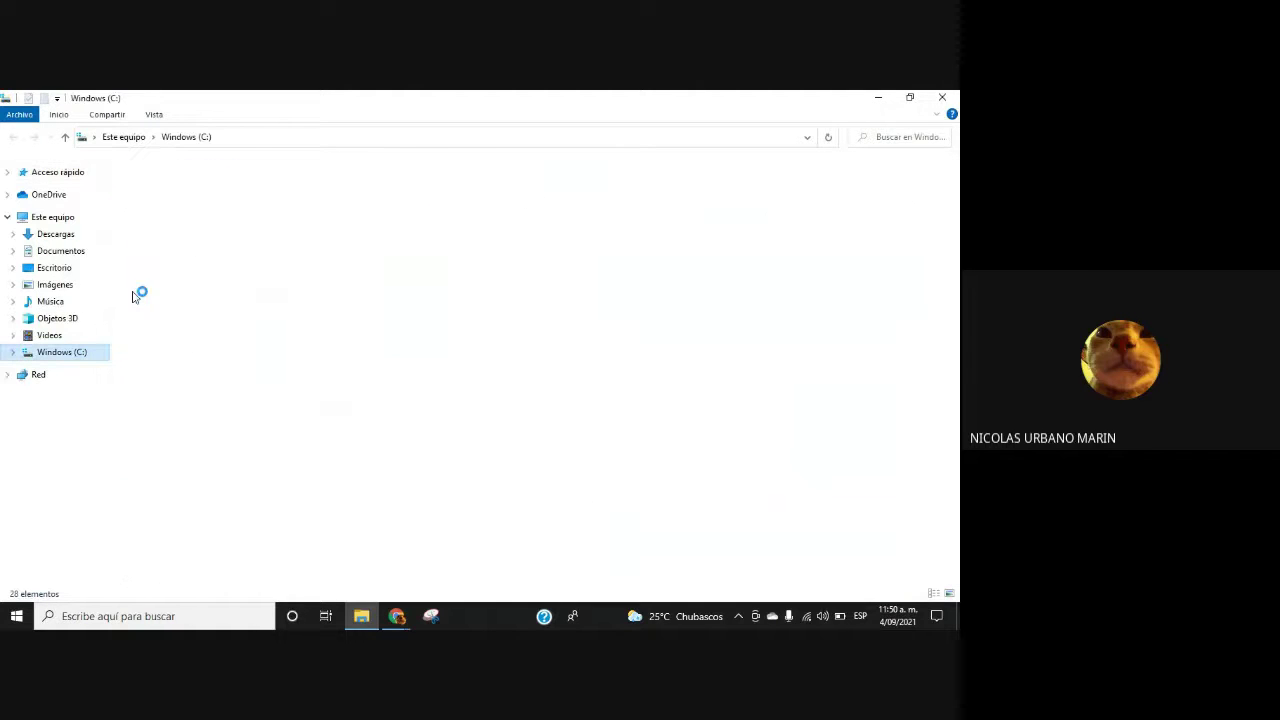
click(208, 186)
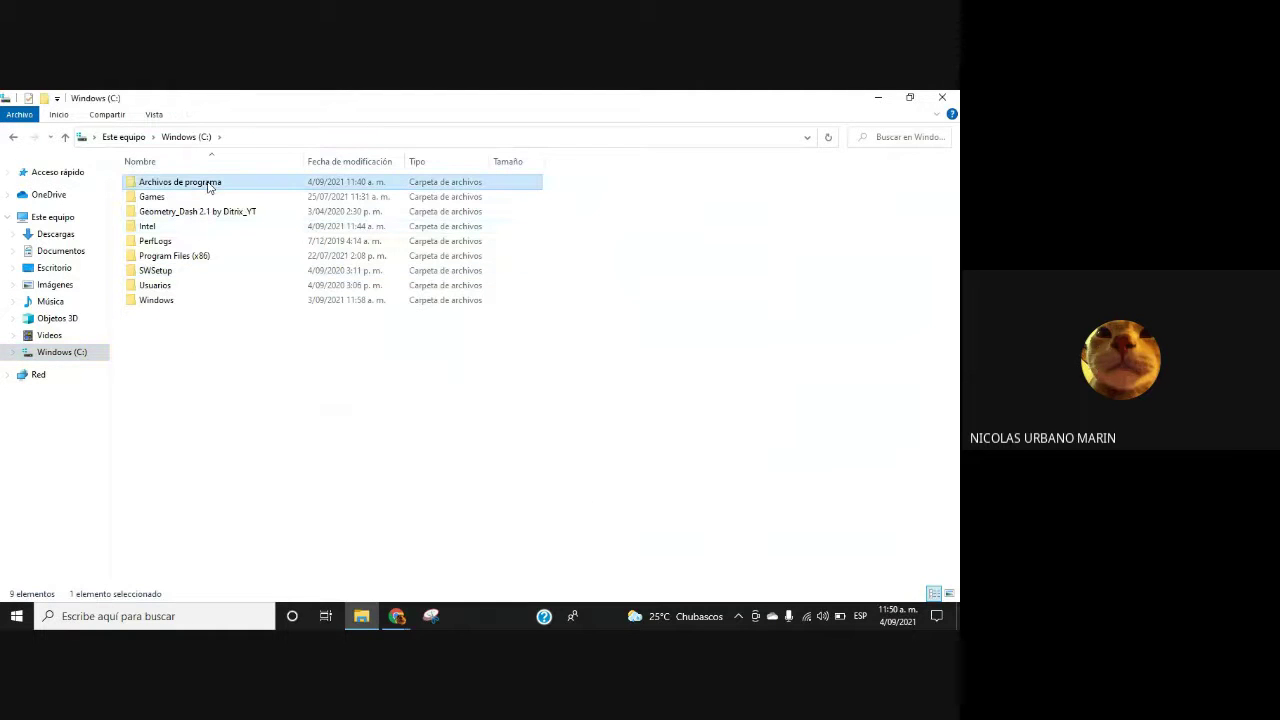
double_click(208, 186)
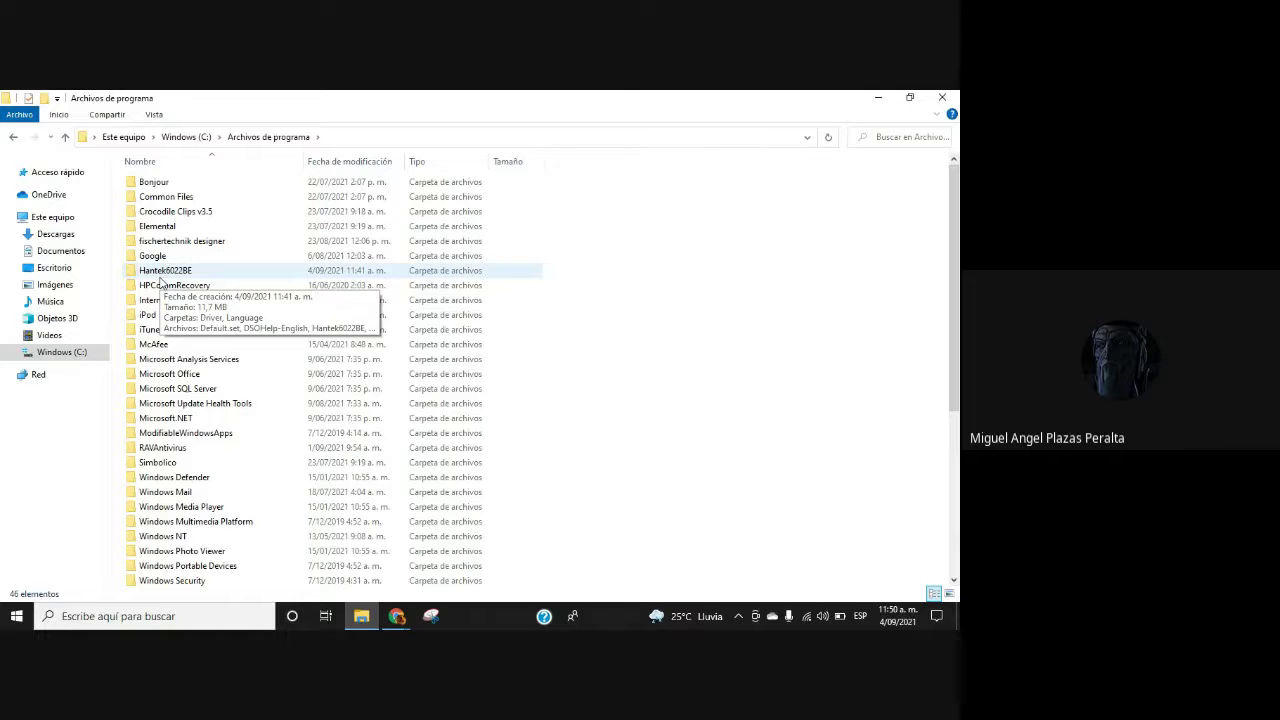
double_click(174, 274)
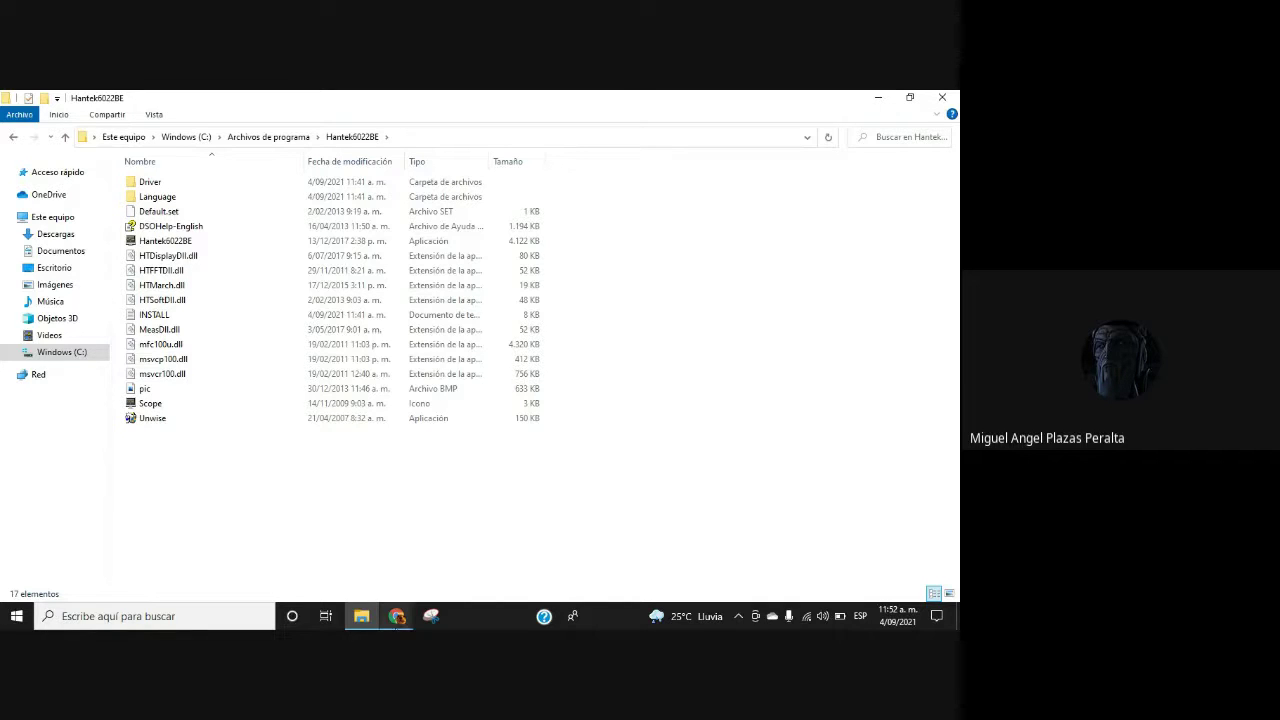
- Switch to the Google Meet call, mute the microphone and return to the Hantek6022BE folder in File Explorer
click(397, 620)
click(330, 577)
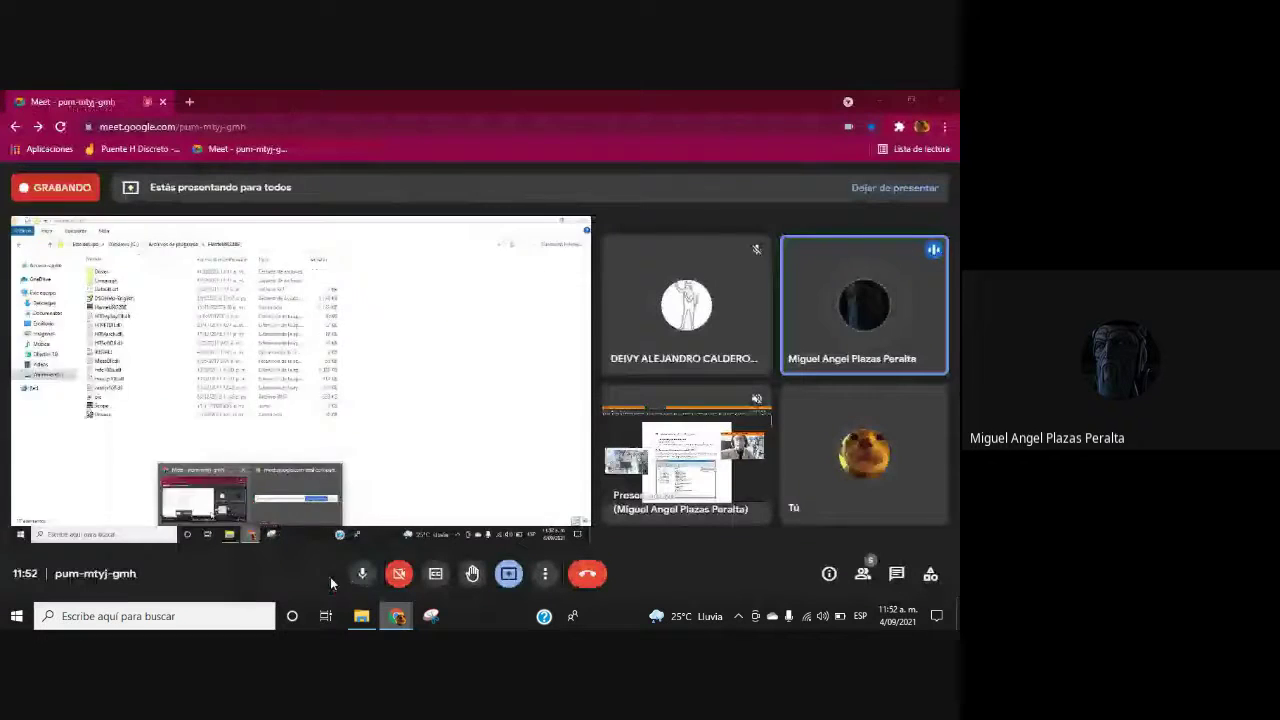
click(364, 573)
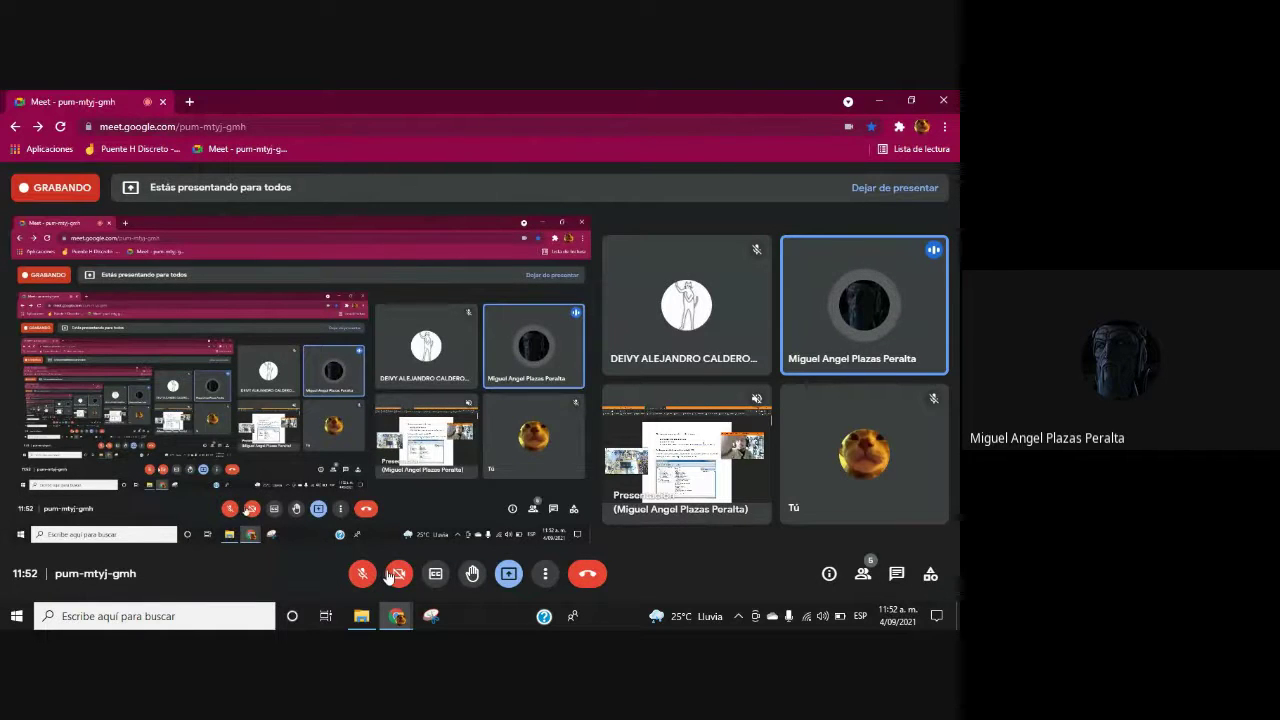
click(361, 616)
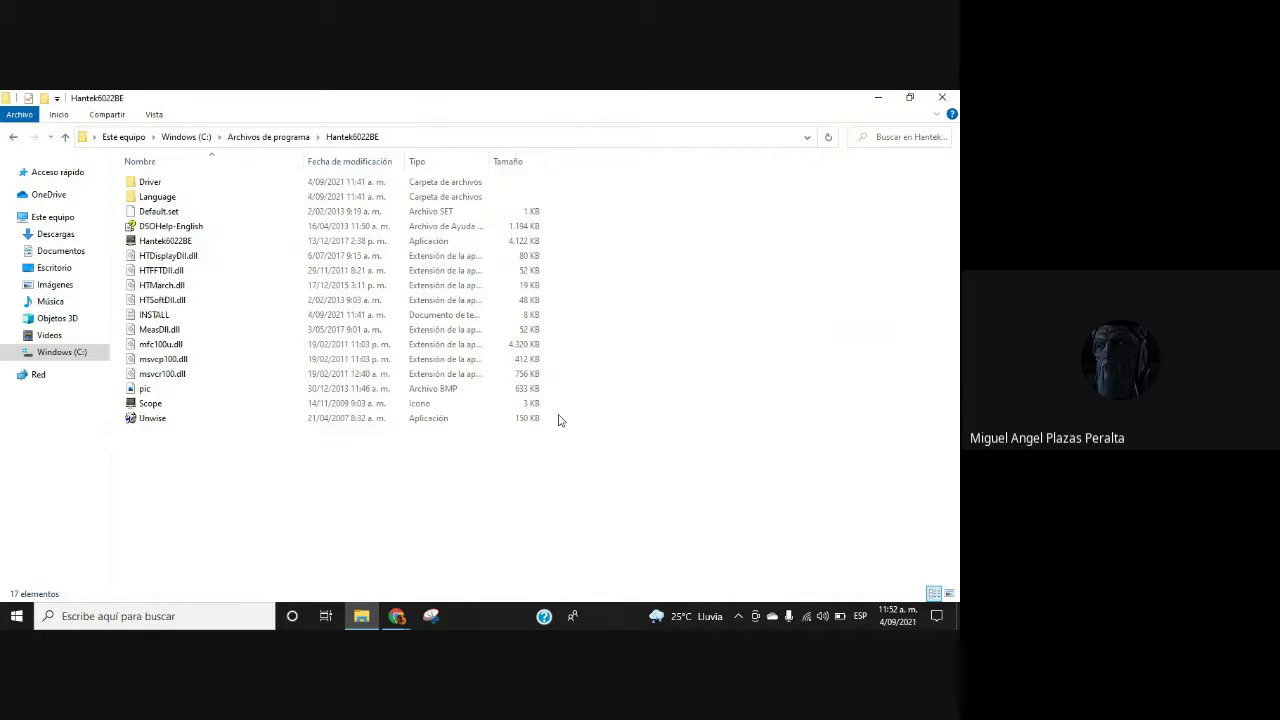
- Open Device Manager and show the properties of the unknown device under Otros dispositivos
click(107, 615)
text(ad)
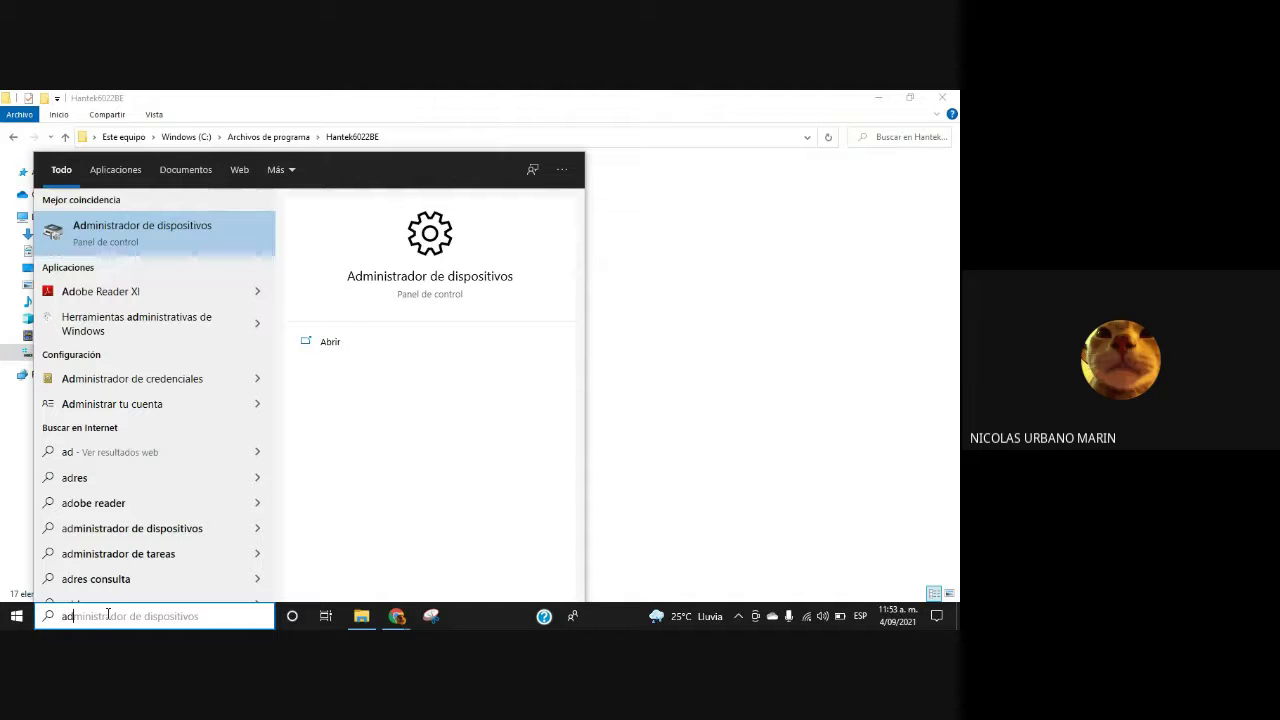
click(166, 247)
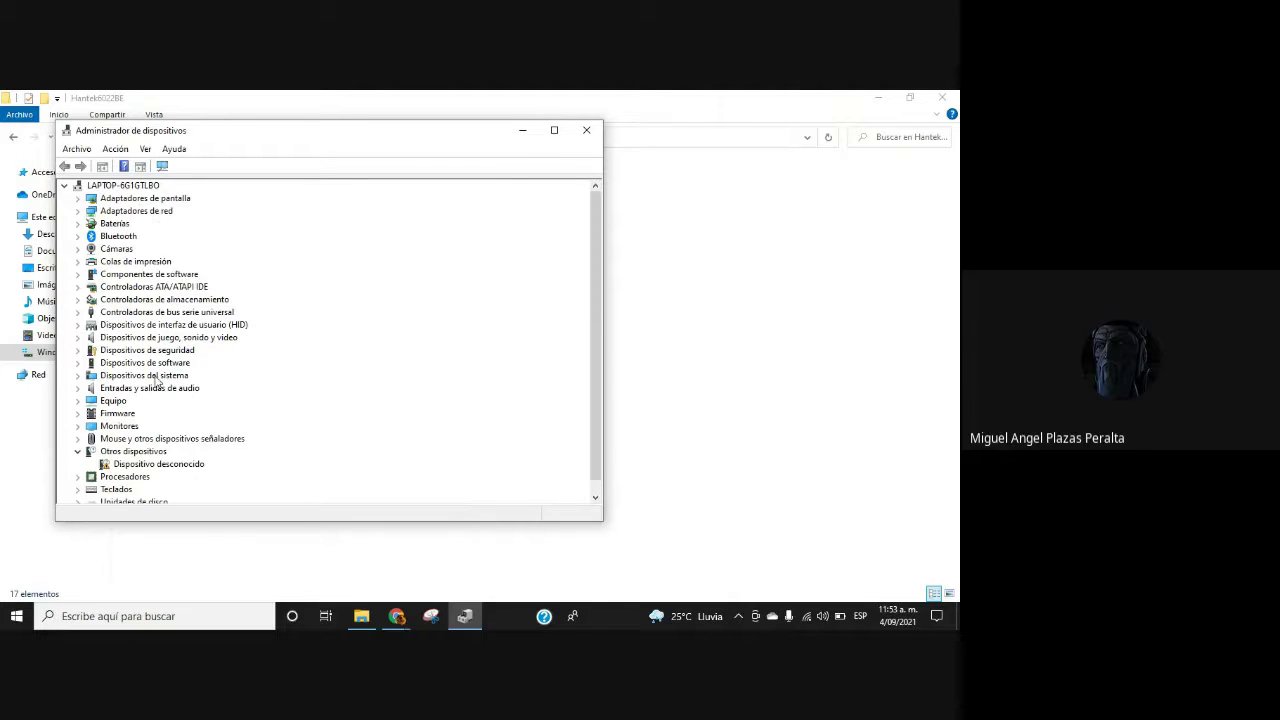
scroll(157, 380, down, 1)
scroll(157, 380, up, 1)
scroll(118, 405, down, 1)
scroll(136, 466, down, 1)
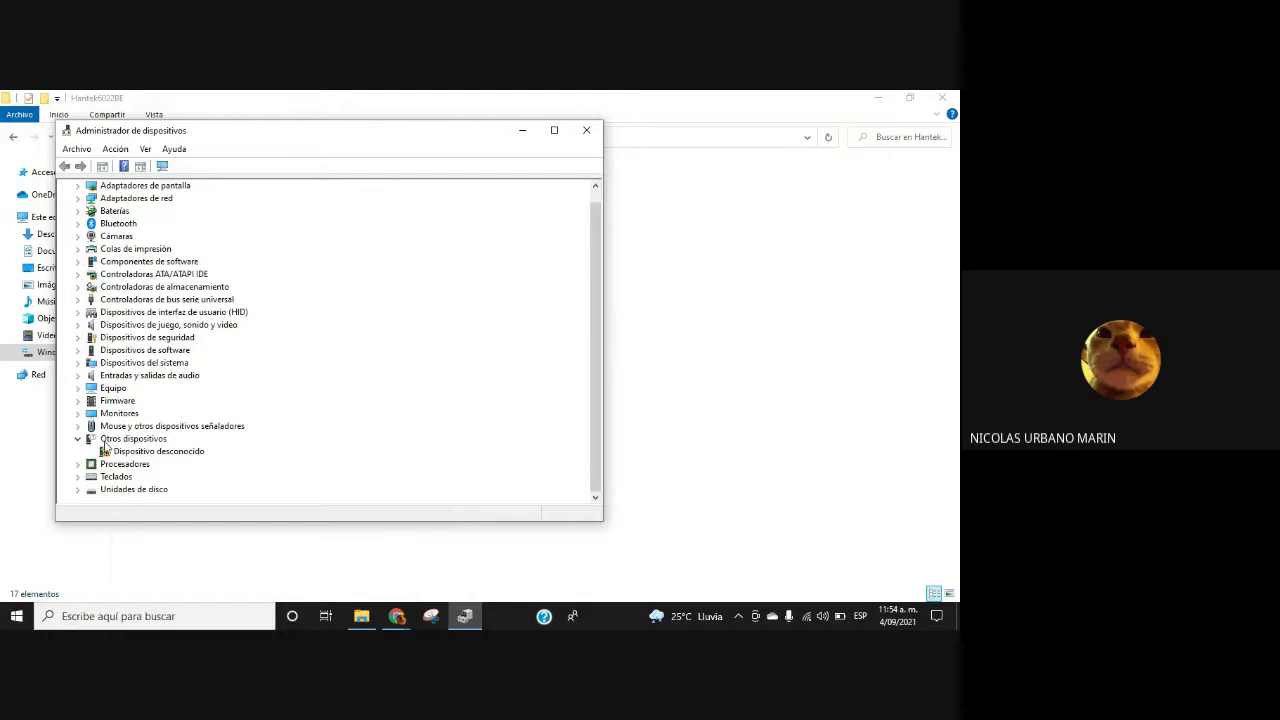
double_click(124, 453)
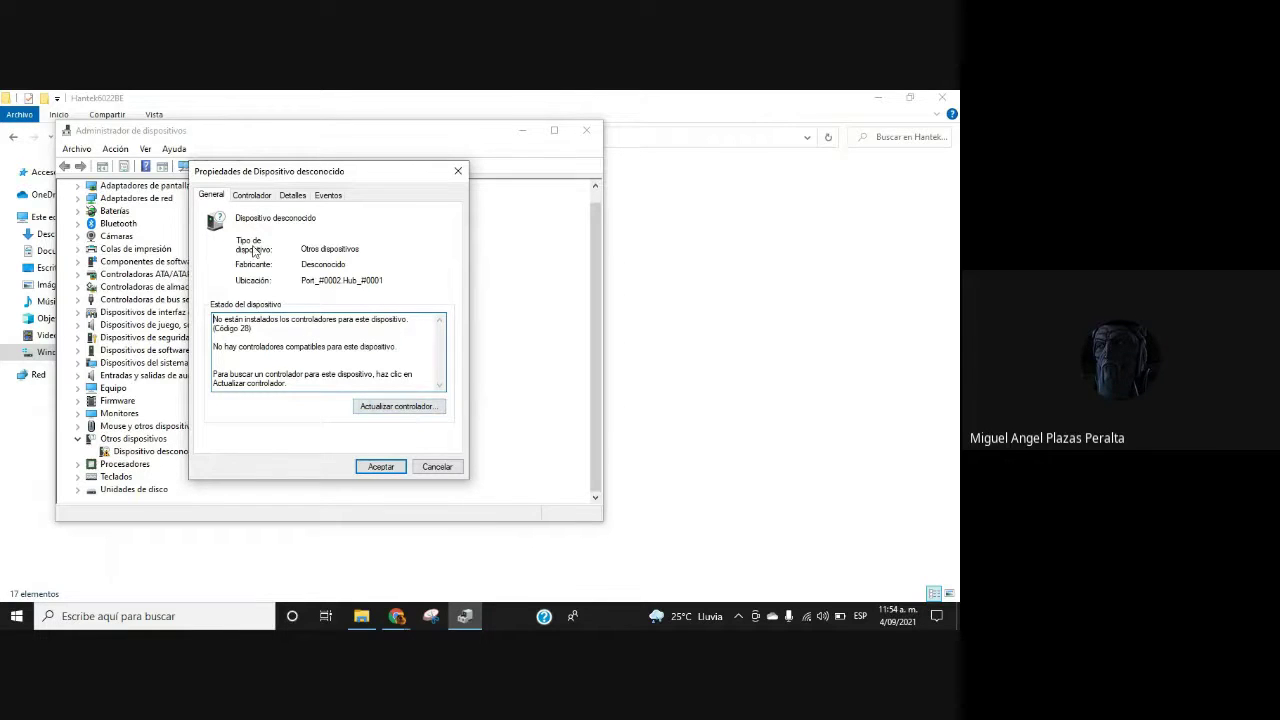
- Check the unknown device's driver information and driver file details, then return to its general properties
click(258, 197)
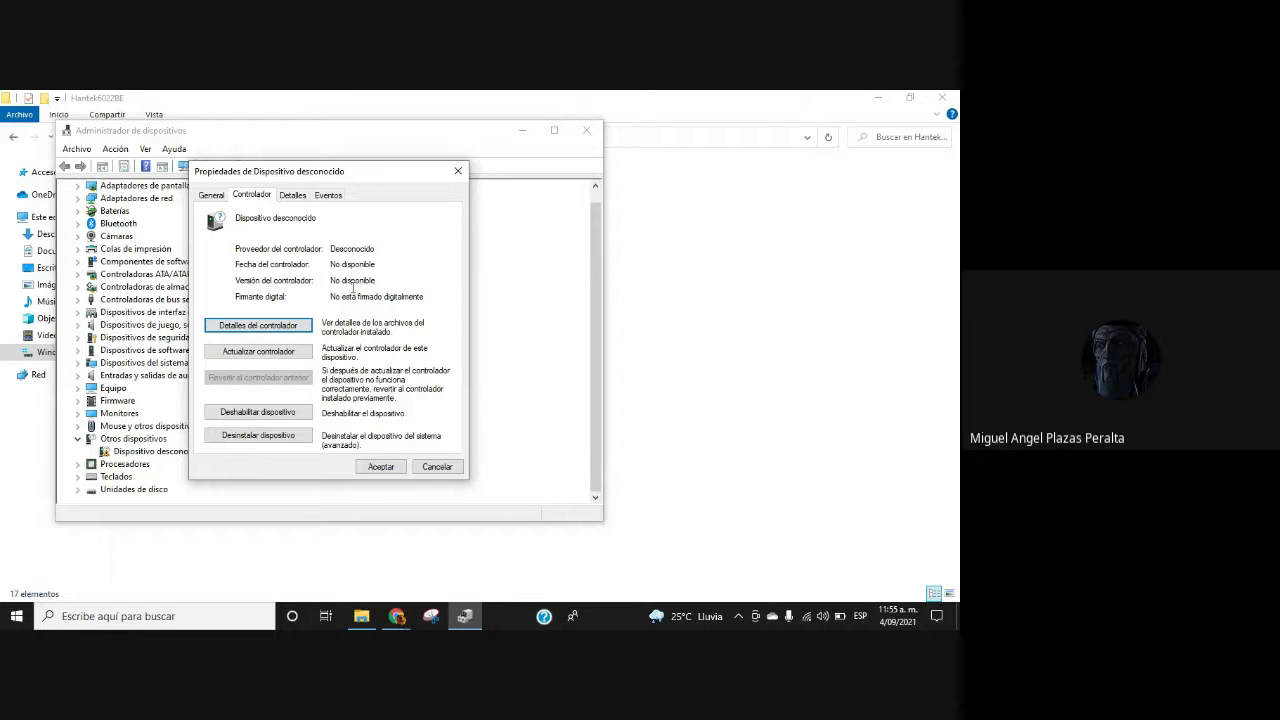
click(293, 331)
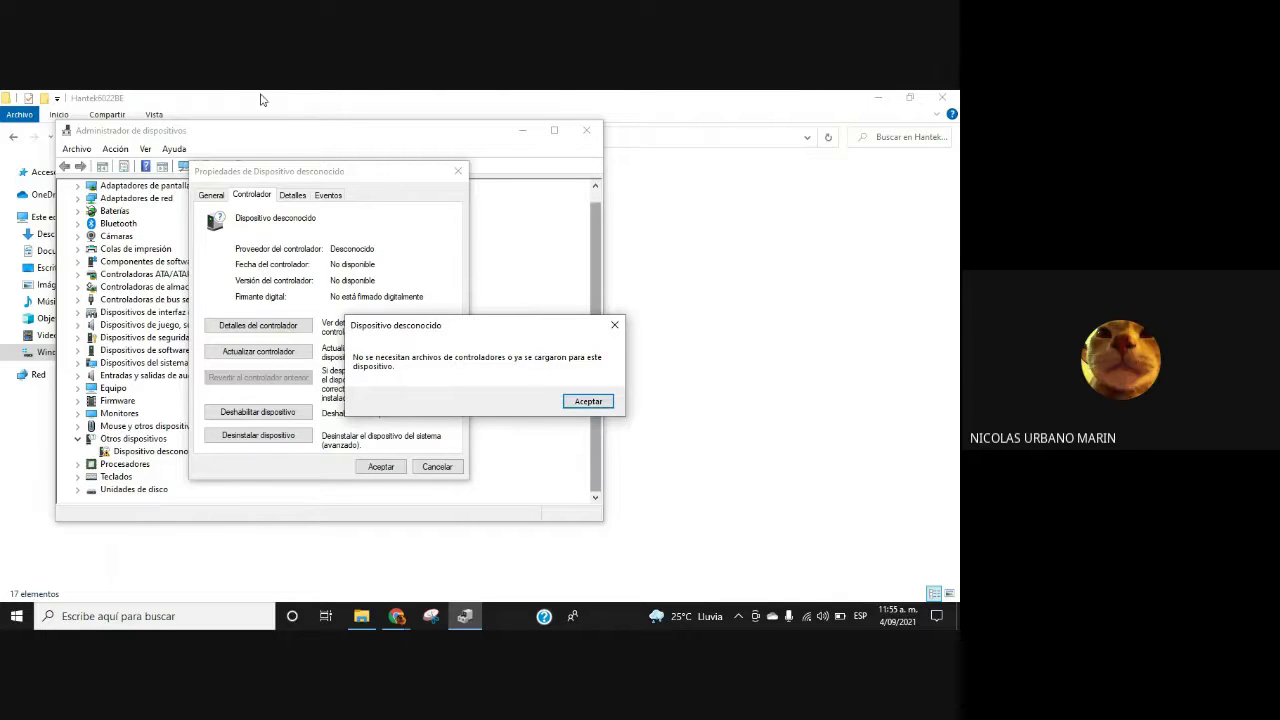
click(226, 195)
click(586, 401)
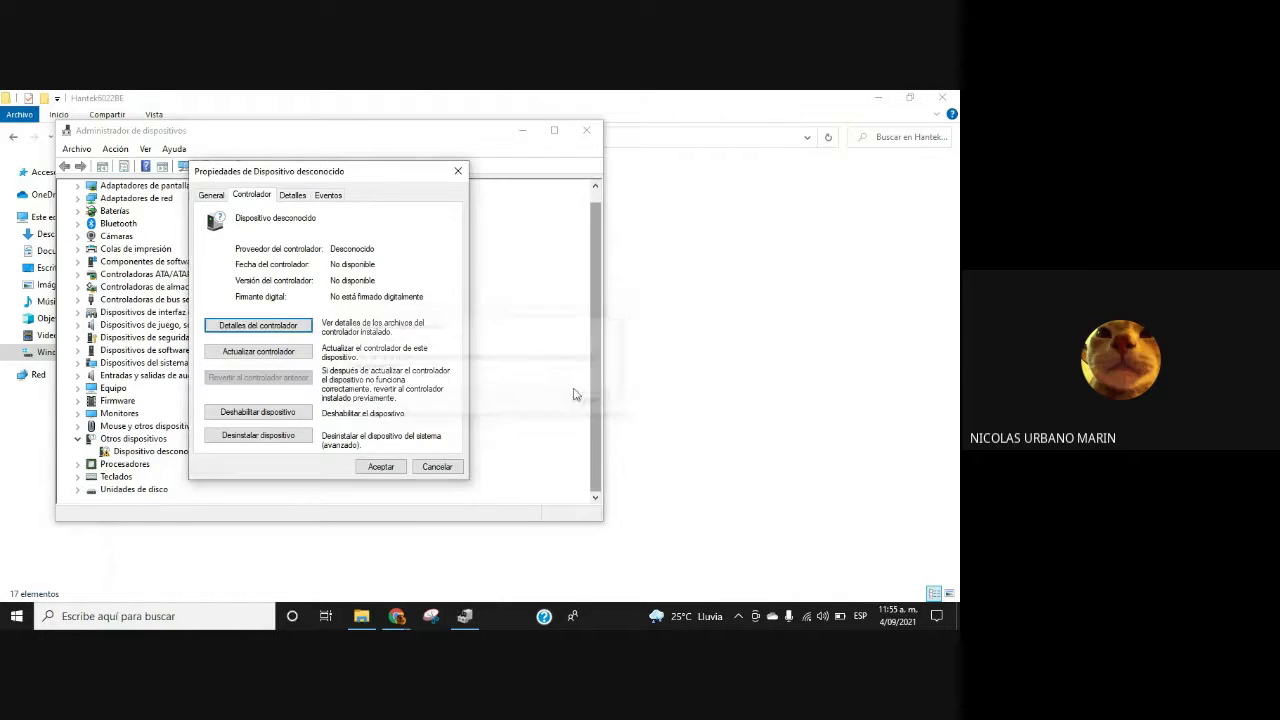
click(225, 196)
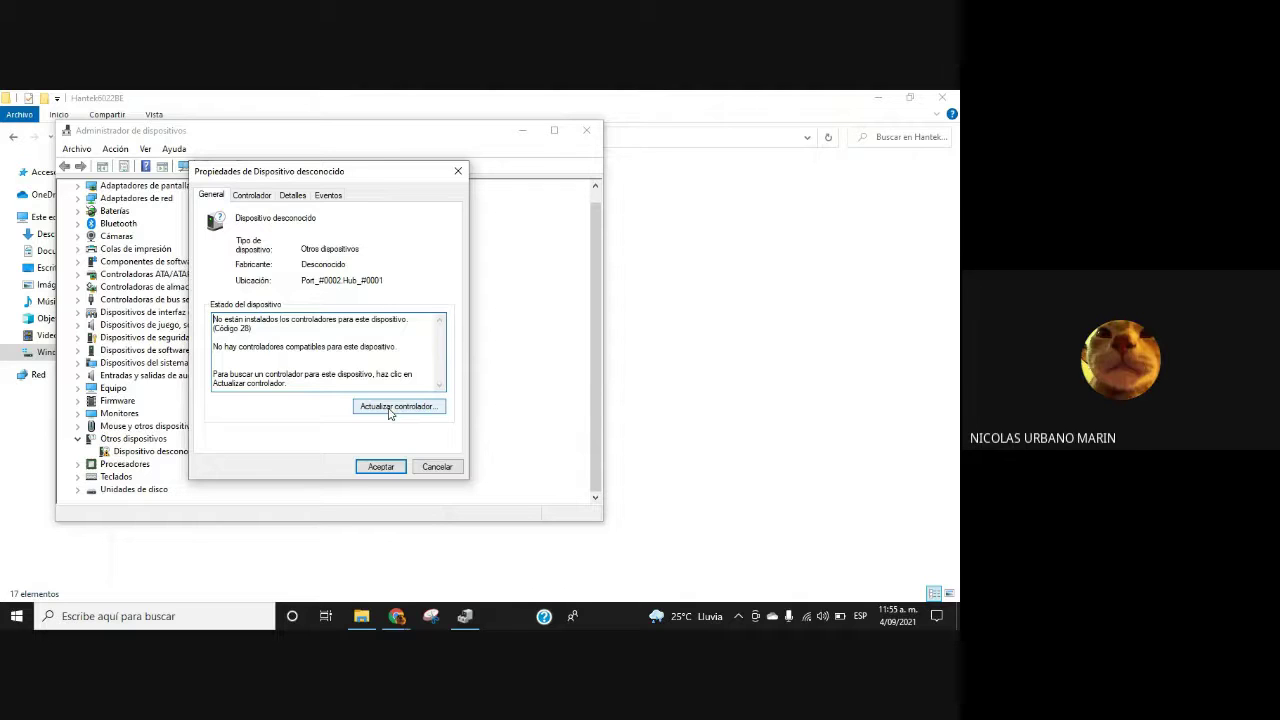
- Start a manual driver update for the unknown device and set the search location to C:\Program Files\Hantek6022BE\Driver
click(390, 413)
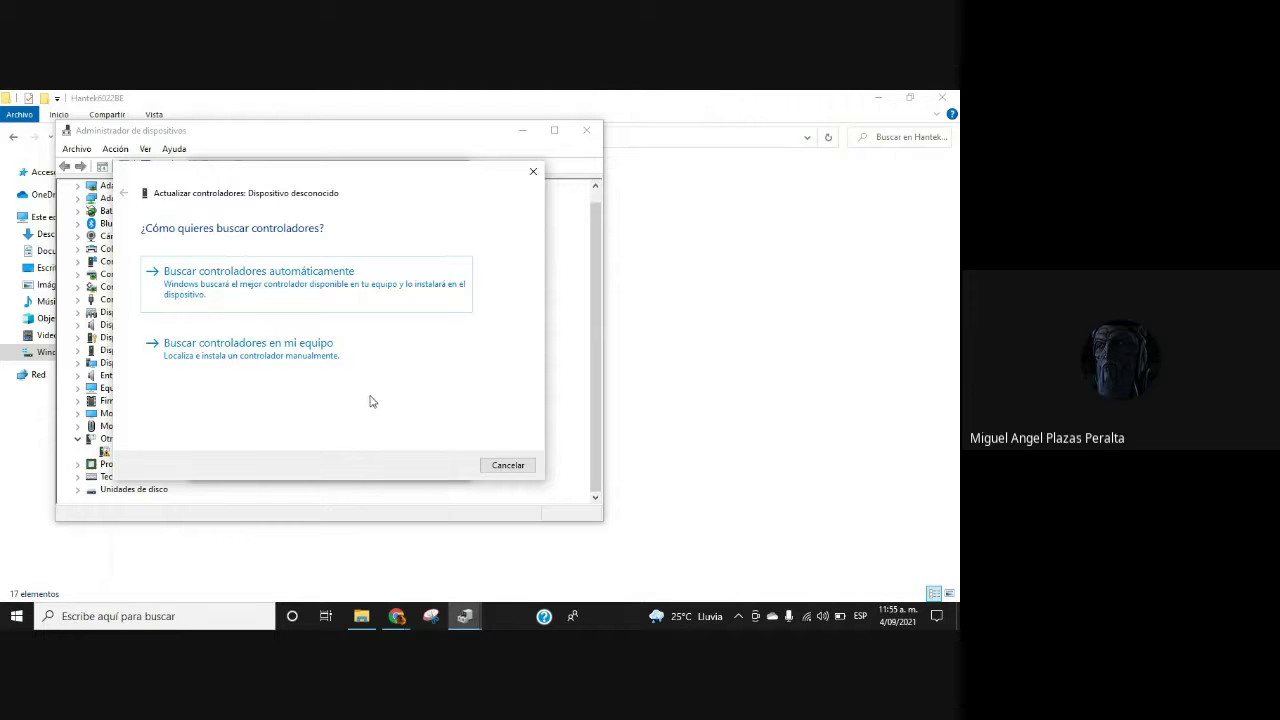
click(257, 360)
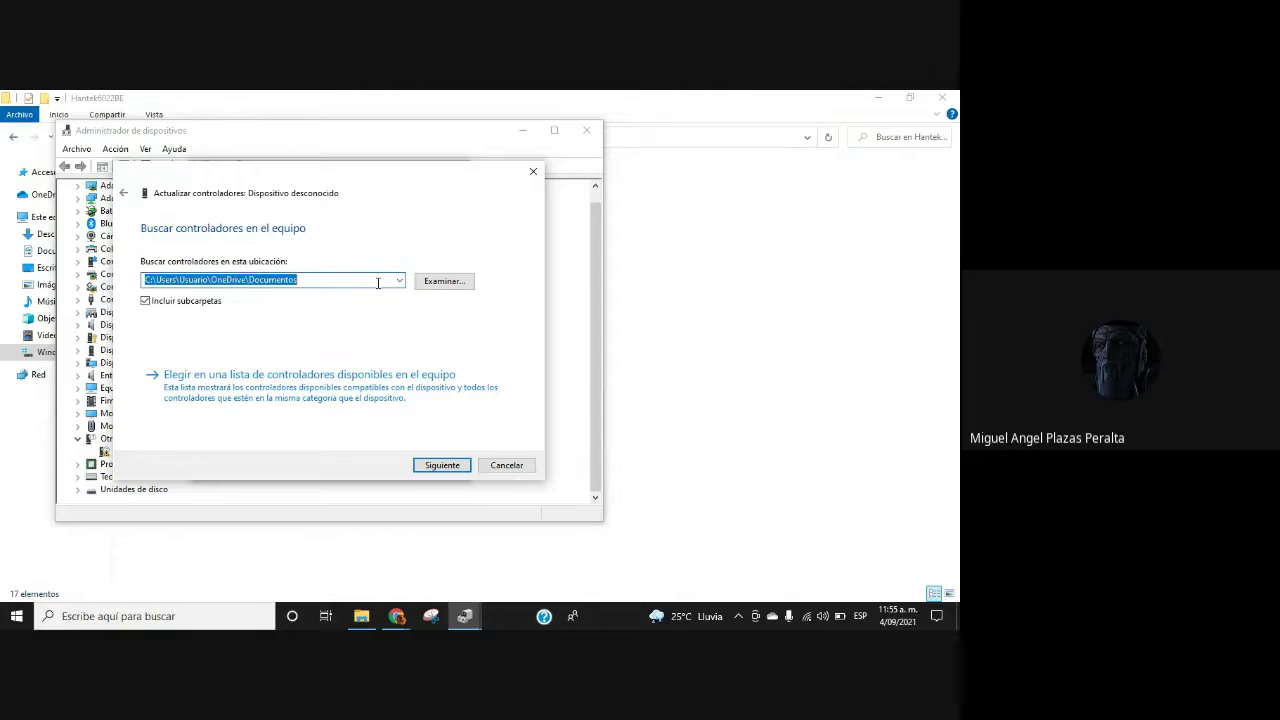
click(450, 286)
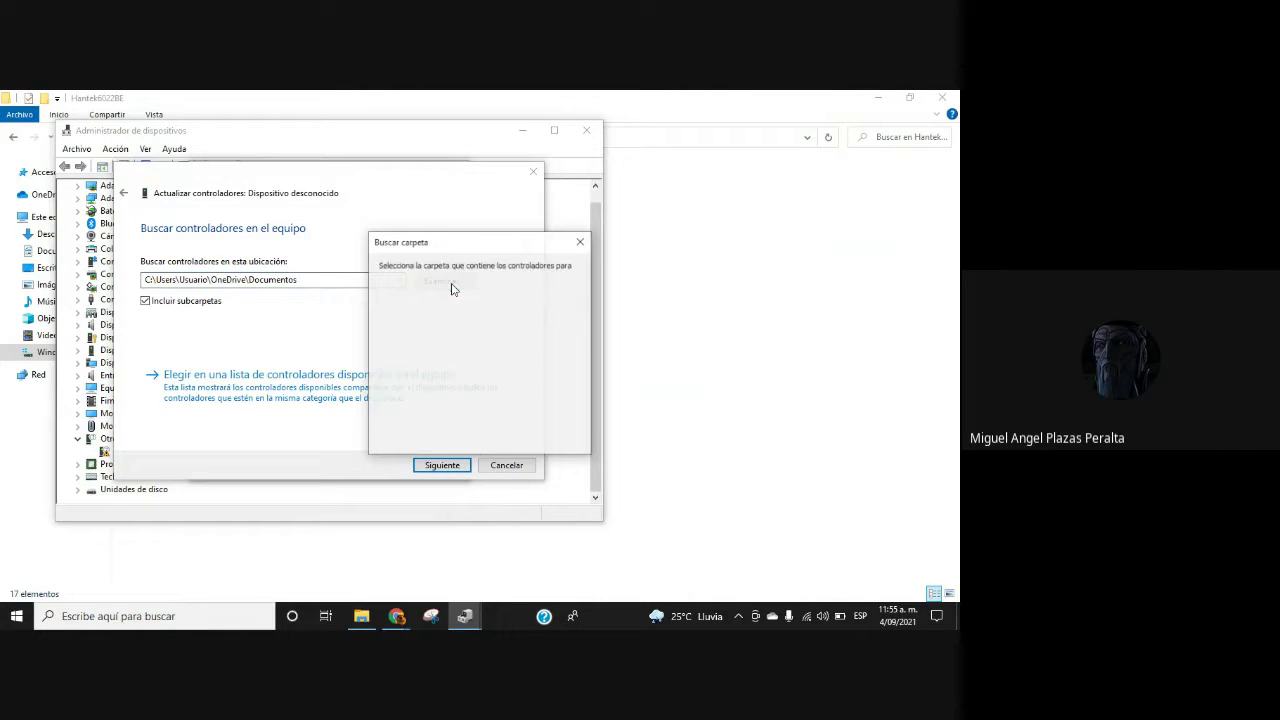
scroll(436, 340, down, 5)
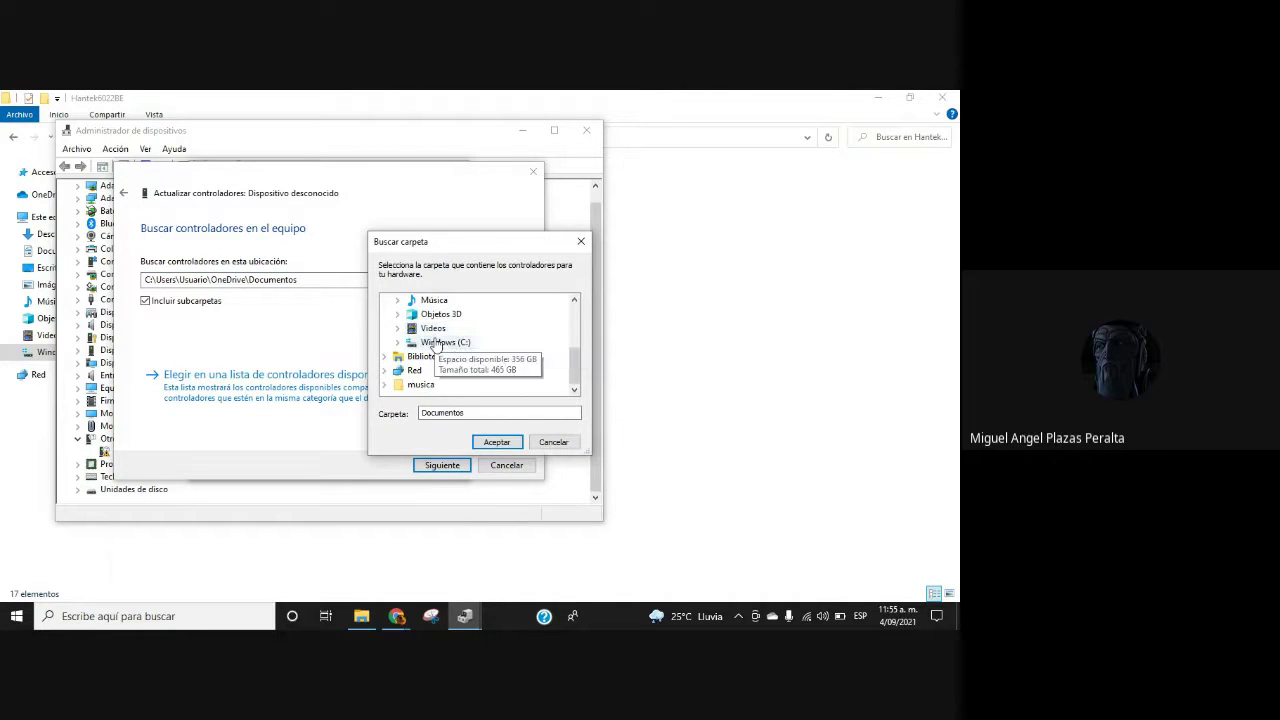
click(440, 342)
click(470, 316)
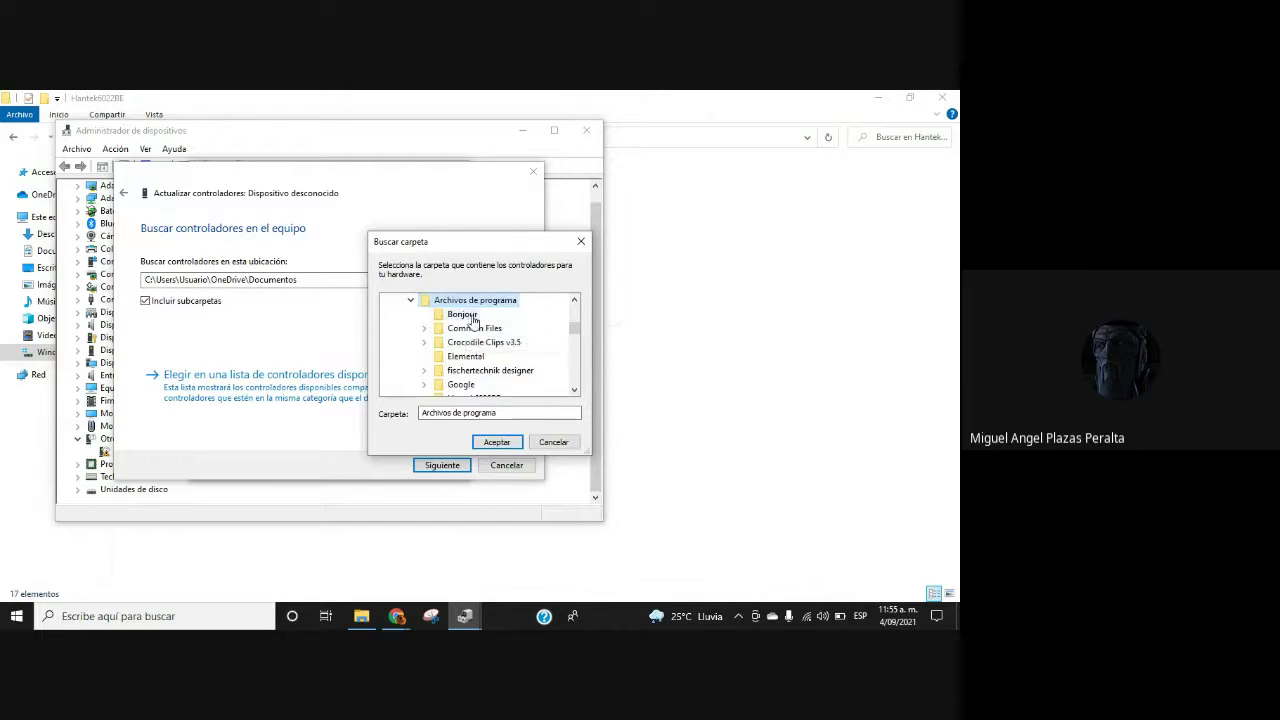
scroll(474, 330, down, 1)
click(468, 356)
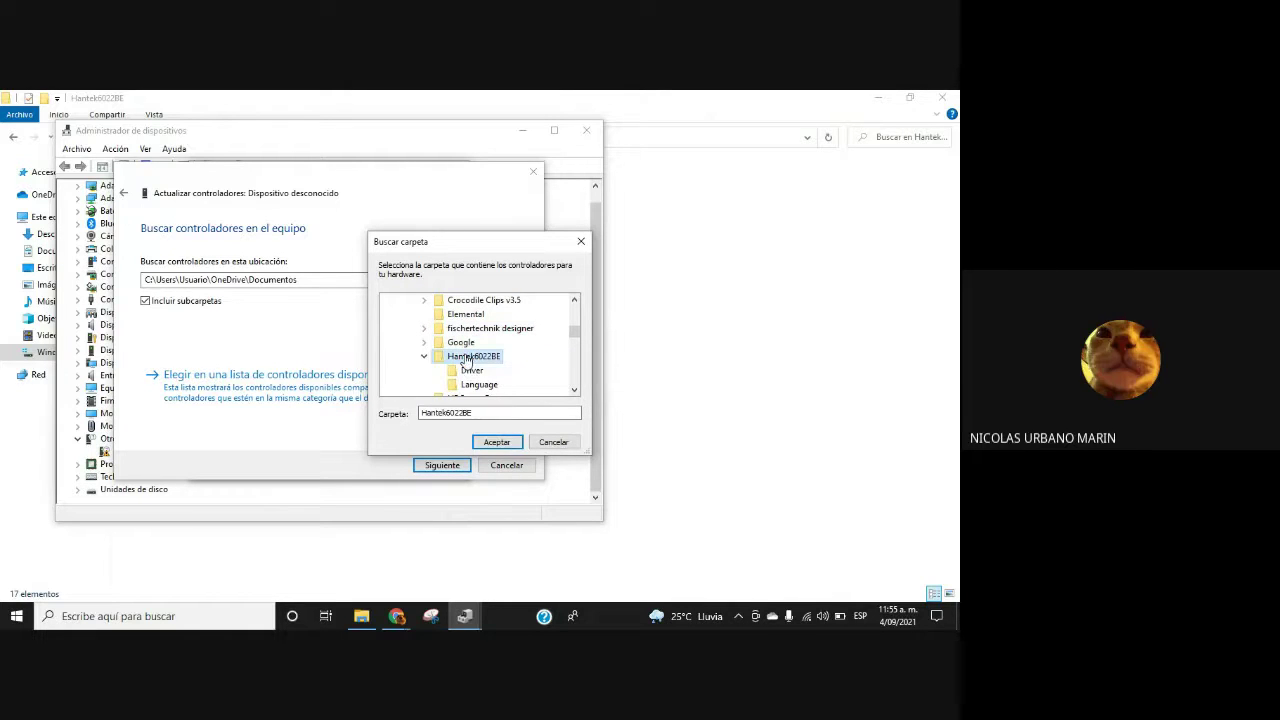
scroll(468, 360, down, 1)
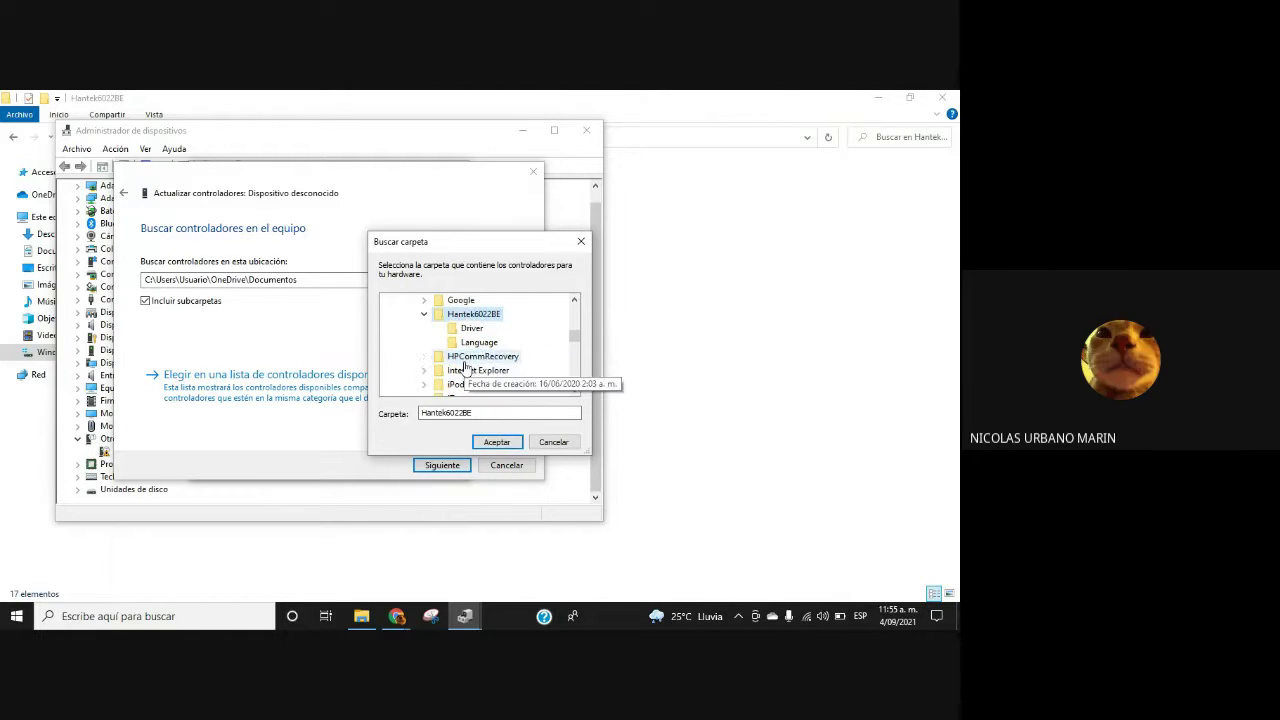
click(488, 332)
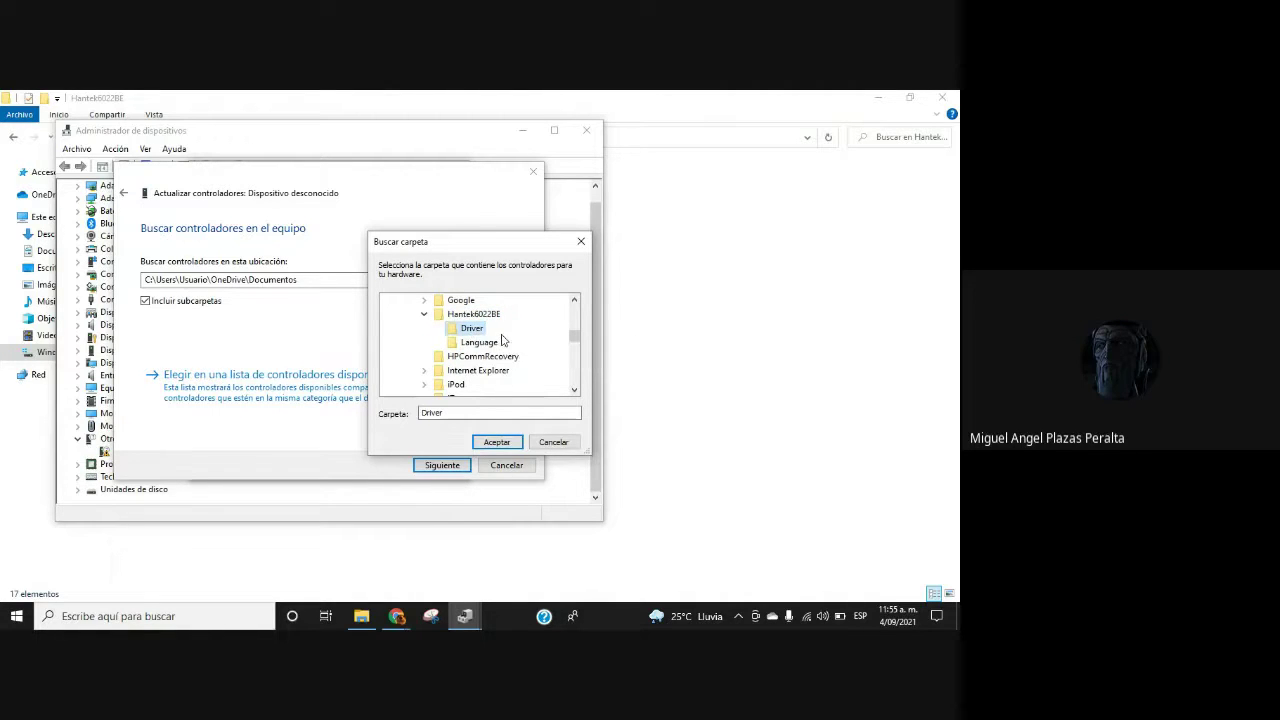
click(496, 442)
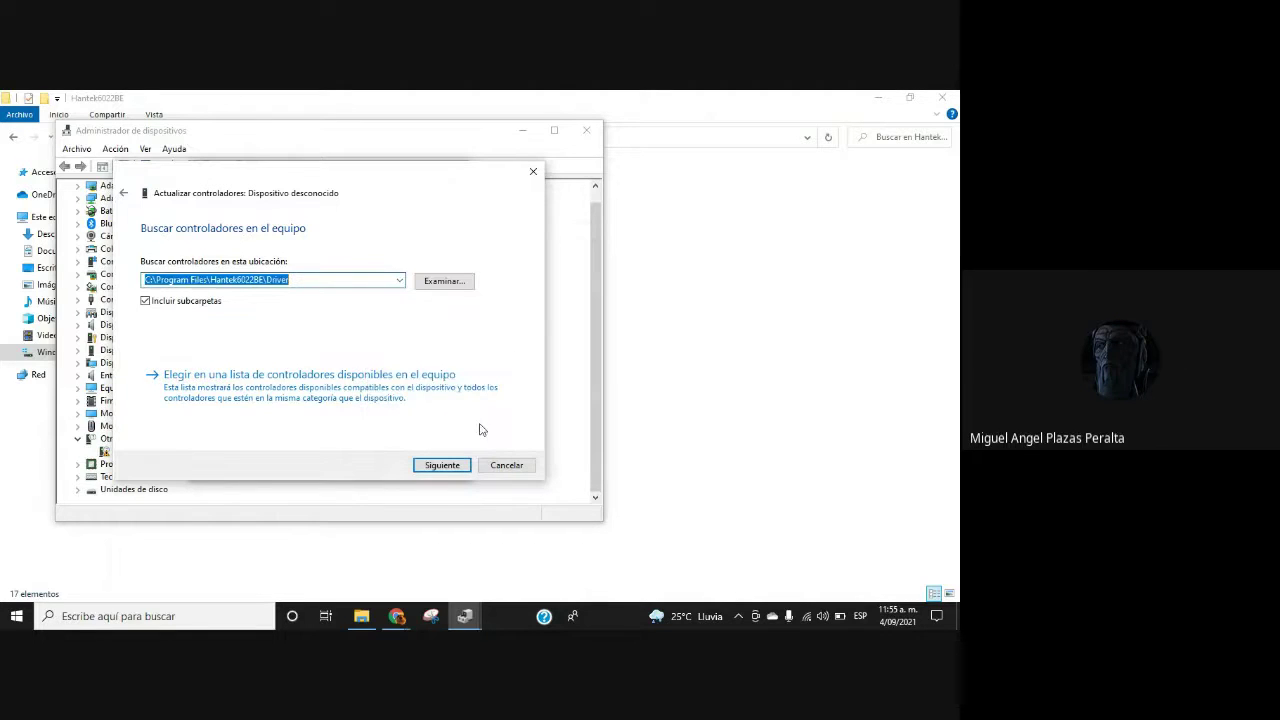
- Install the ODM driver from Qingdao Hantek Electronic for the device, and close the update wizard and device properties
click(443, 466)
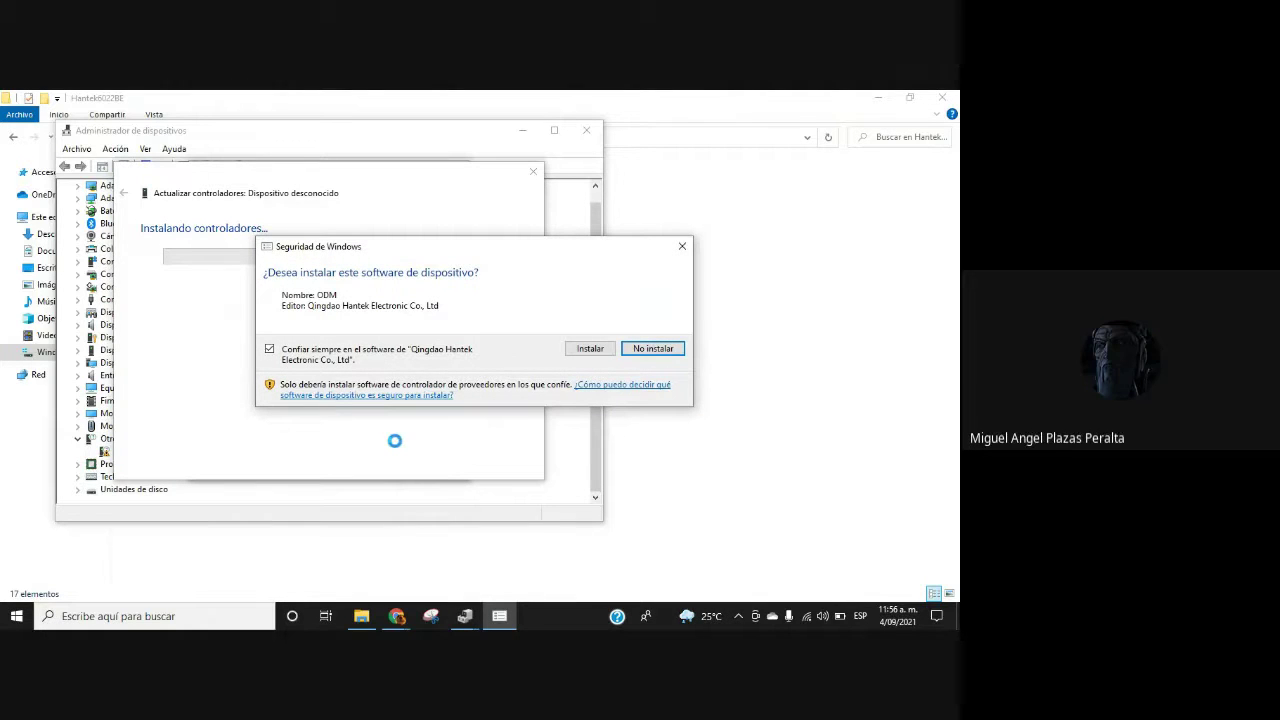
click(589, 350)
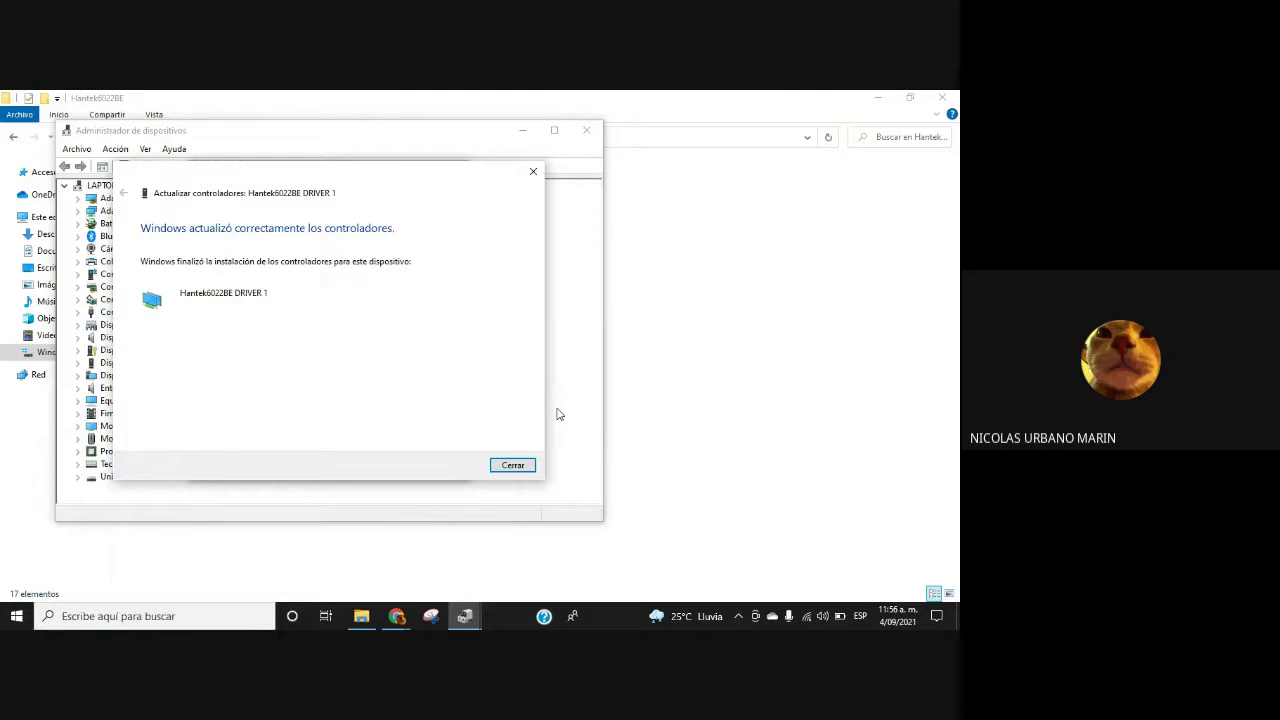
click(514, 465)
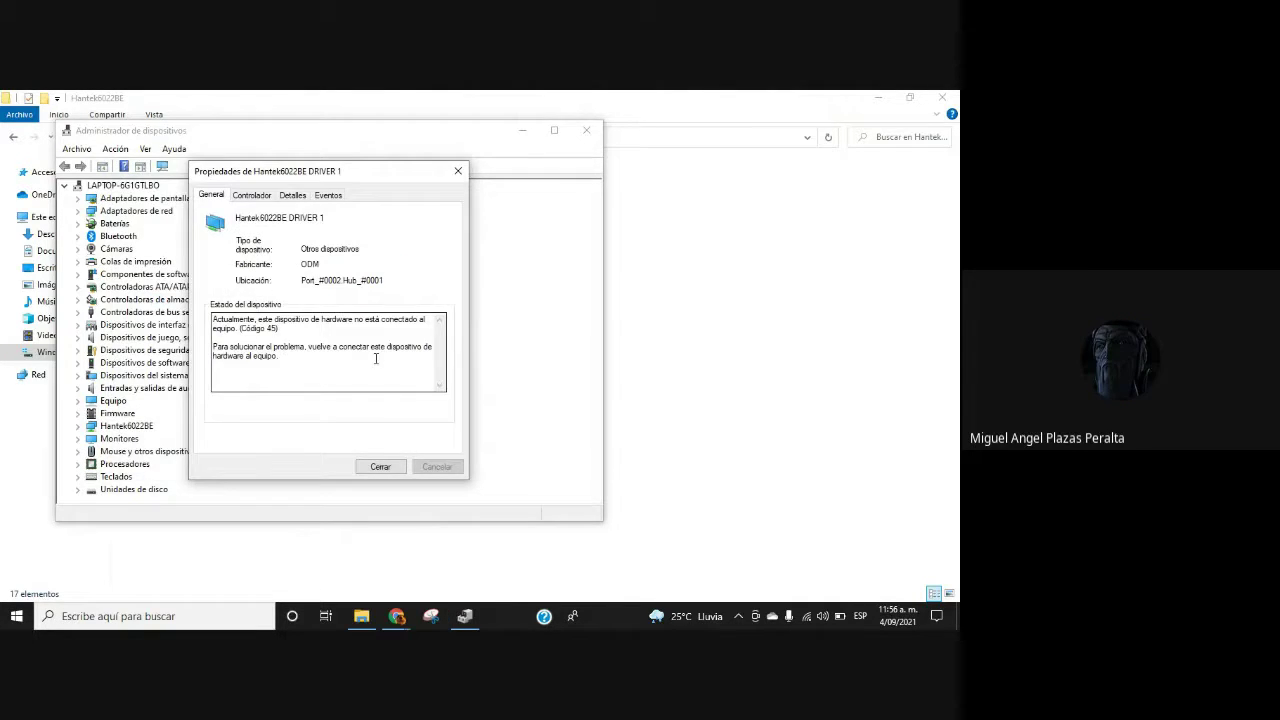
click(382, 467)
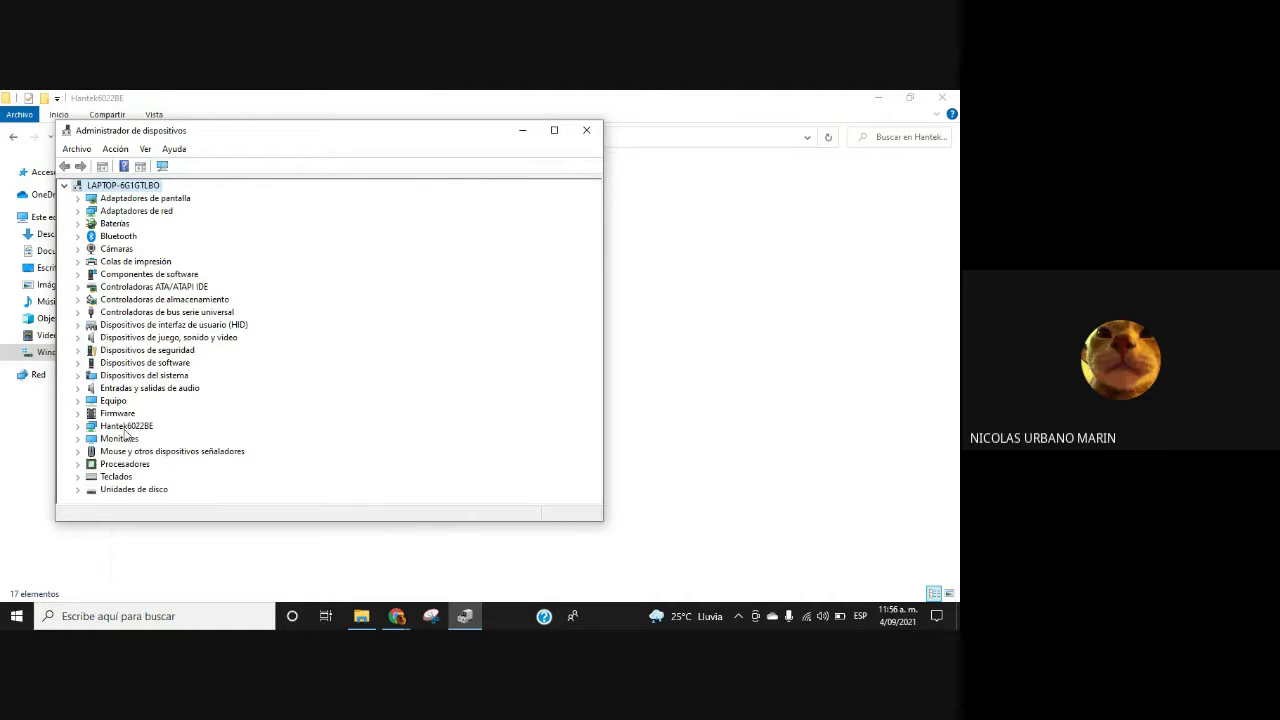
- Expand the Hantek6022BE category in Device Manager and look at the options available for its driver entry
click(80, 427)
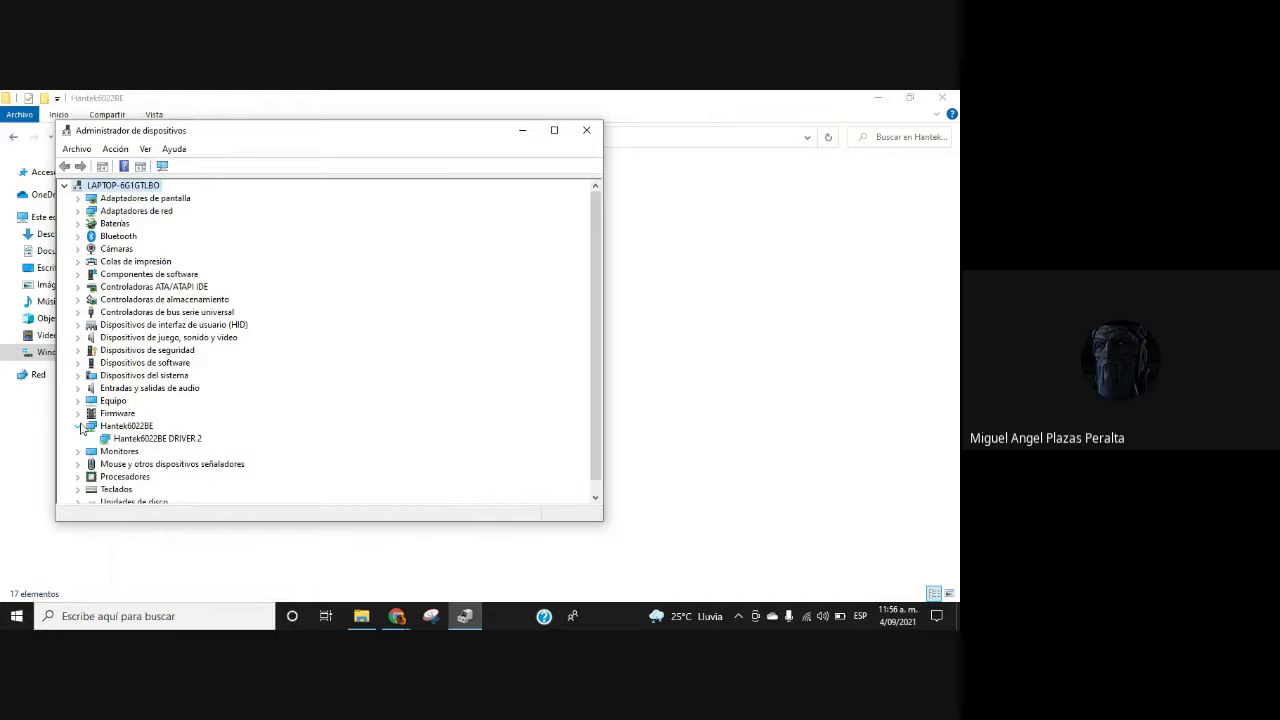
right_click(158, 440)
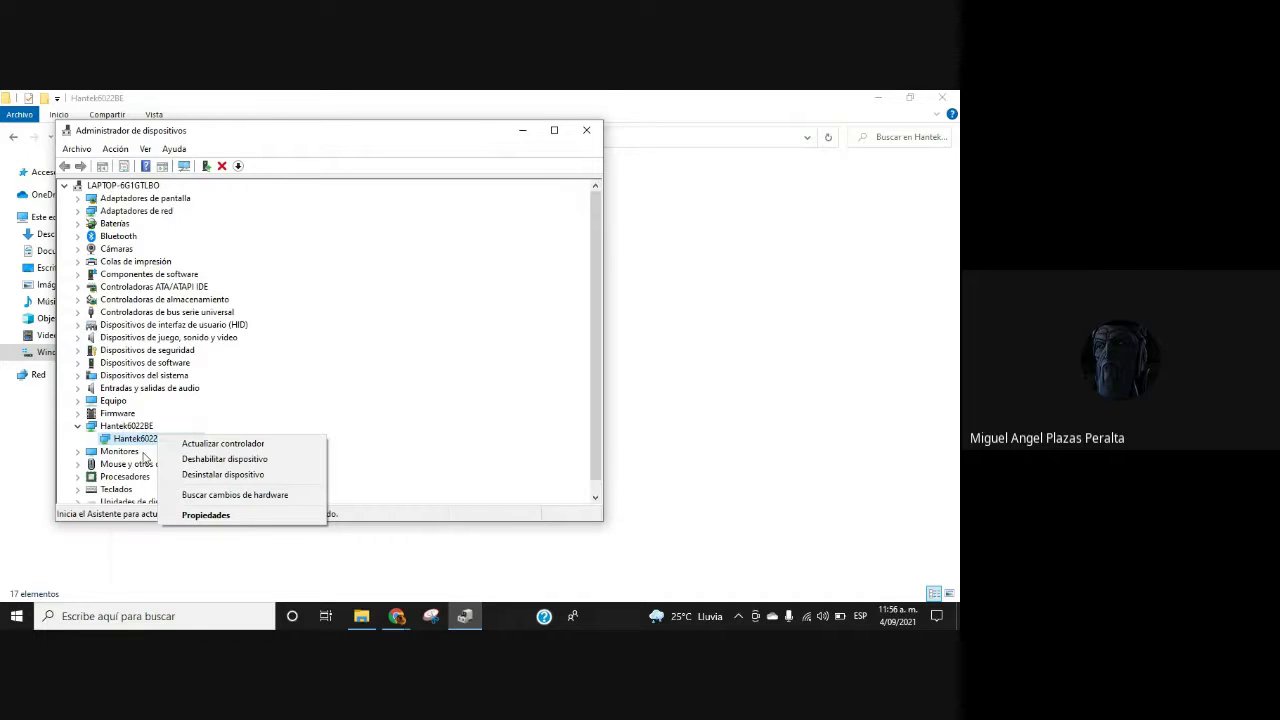
click(425, 360)
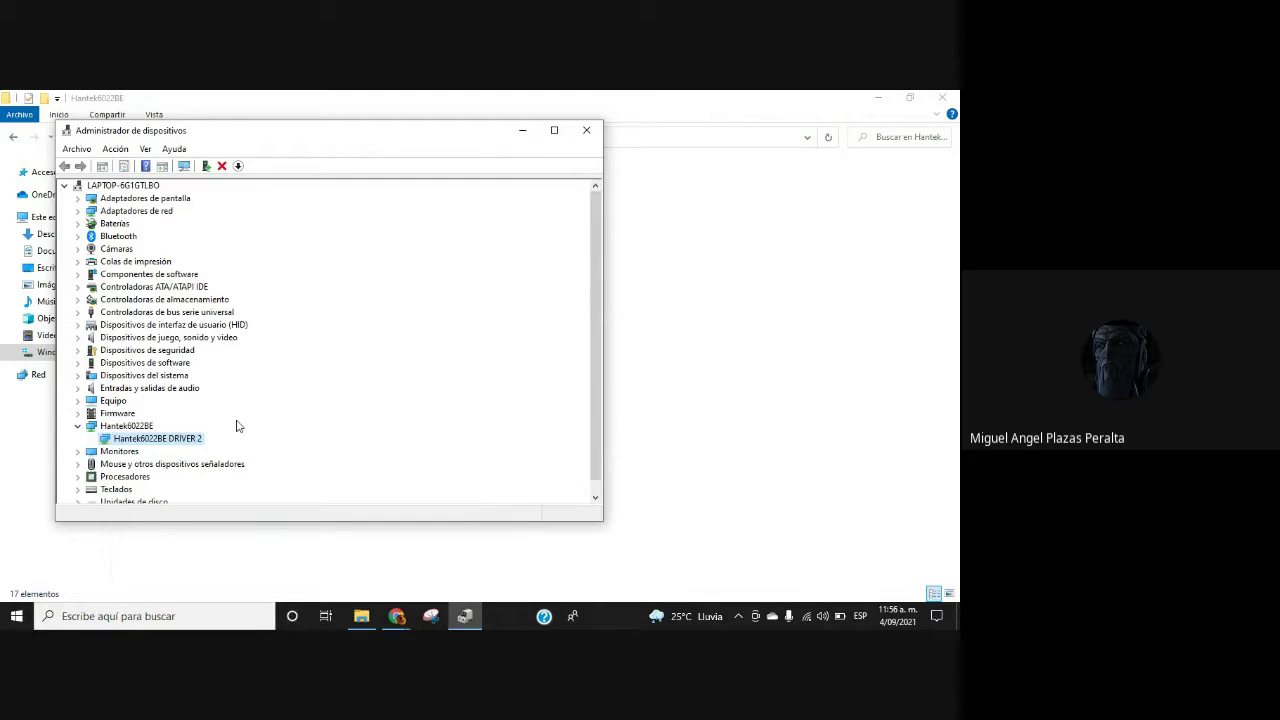
- Minimize Device Manager, the Hantek6022BE folder and the Google Meet window to reach the desktop
click(522, 131)
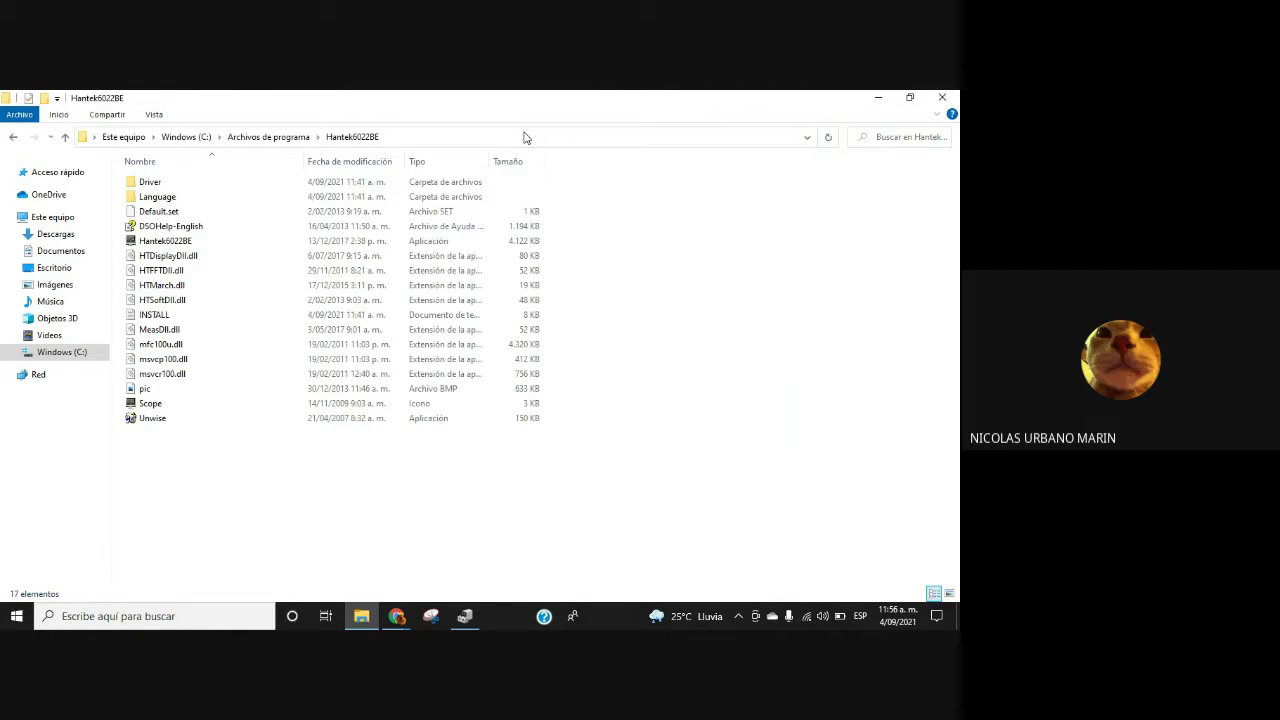
click(879, 101)
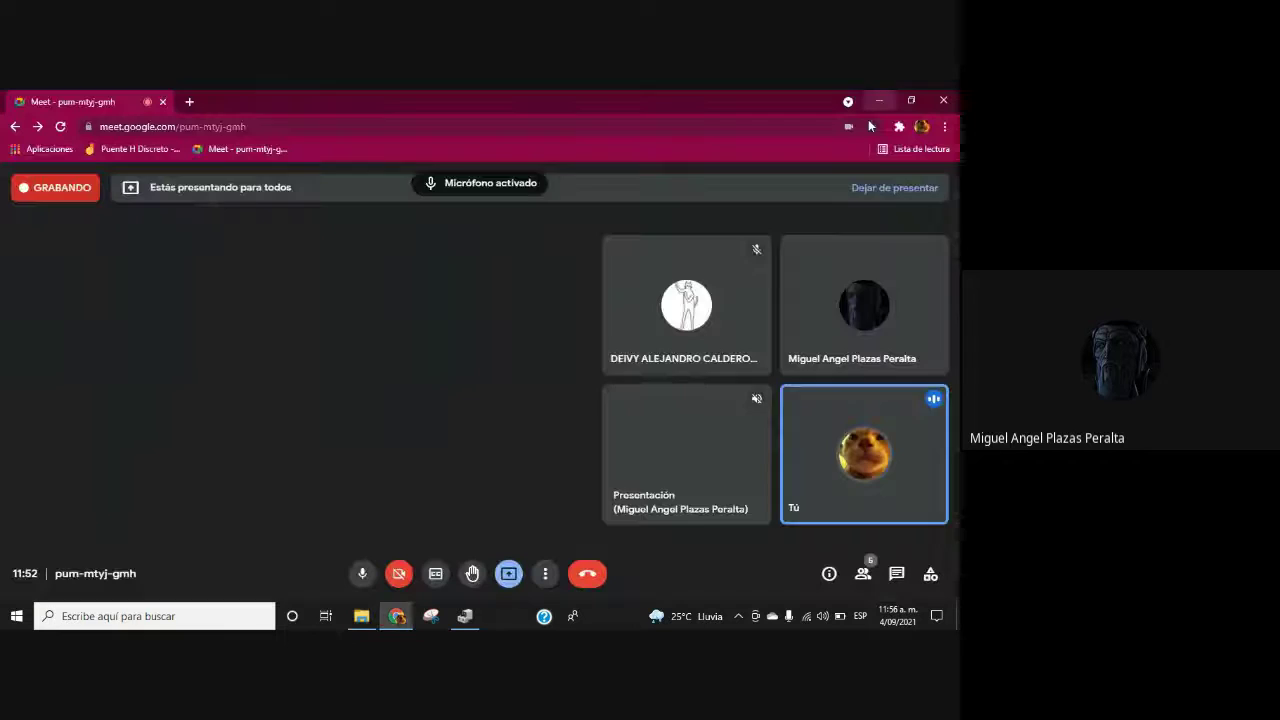
click(397, 616)
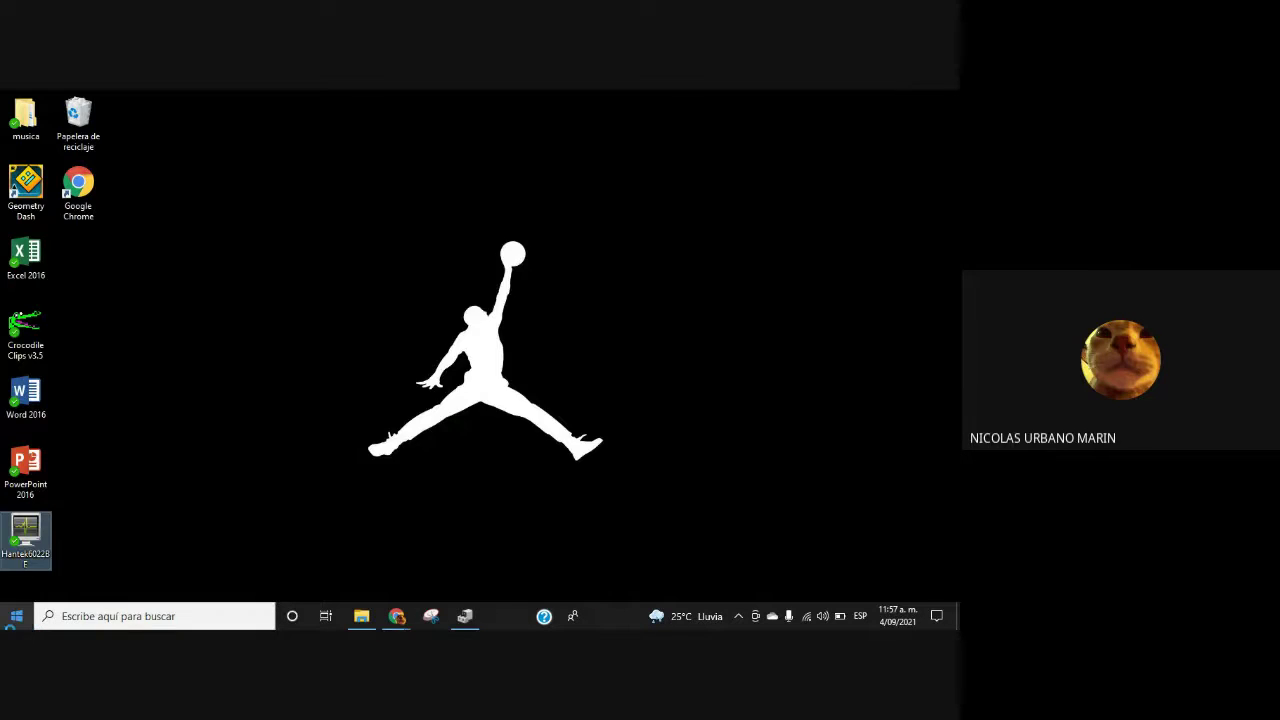
- Launch Hantek6022BE from the desktop in a maximized window and raise the system volume to 100
double_click(25, 535)
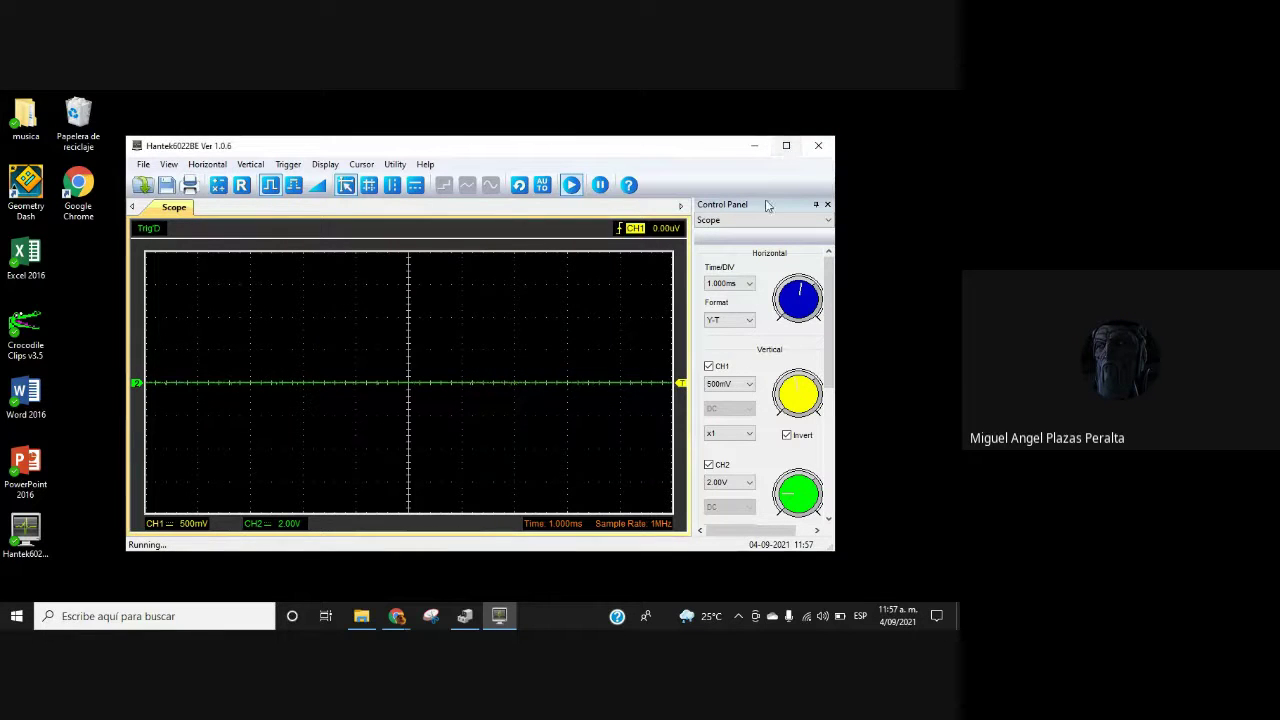
click(786, 145)
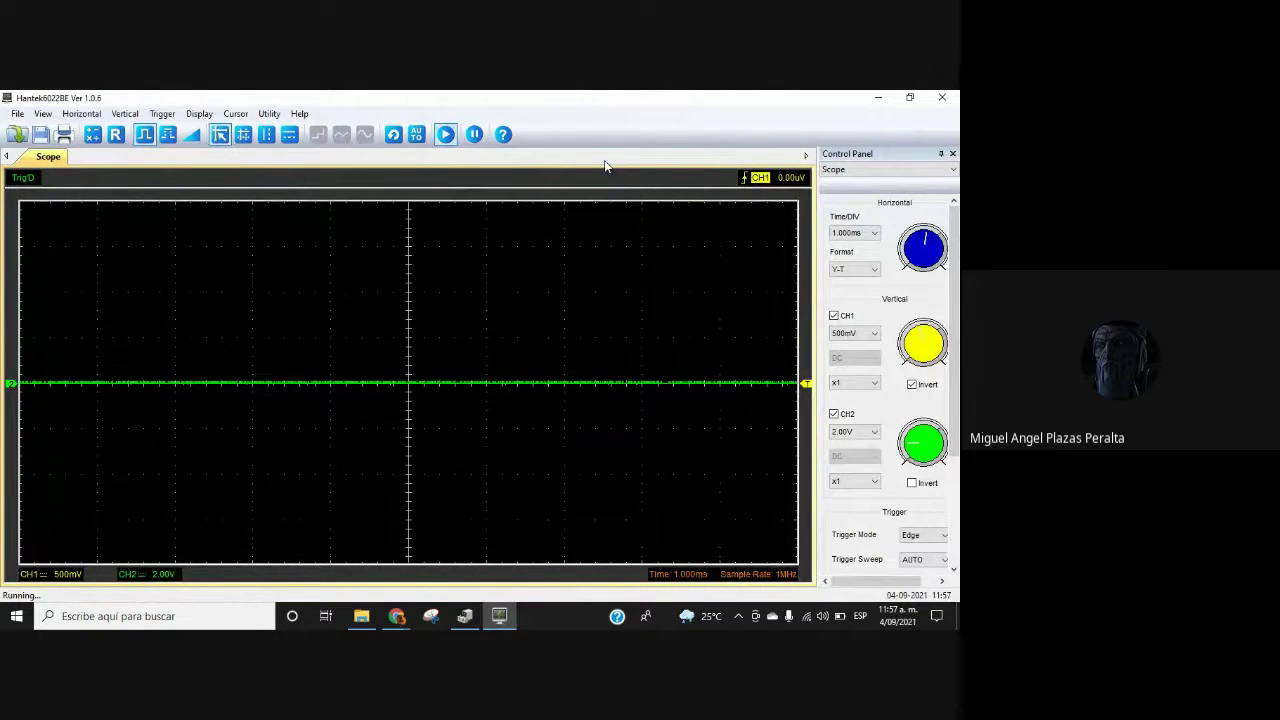
key(XF86AudioRaiseVolume)
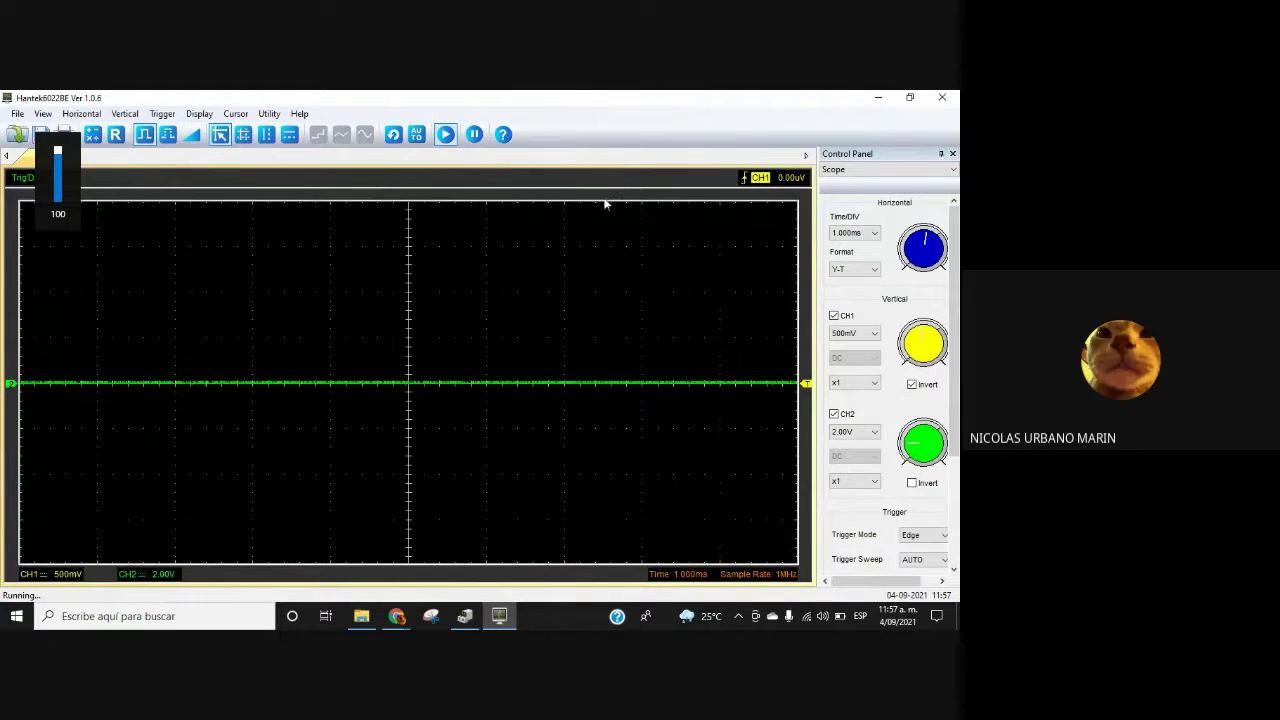